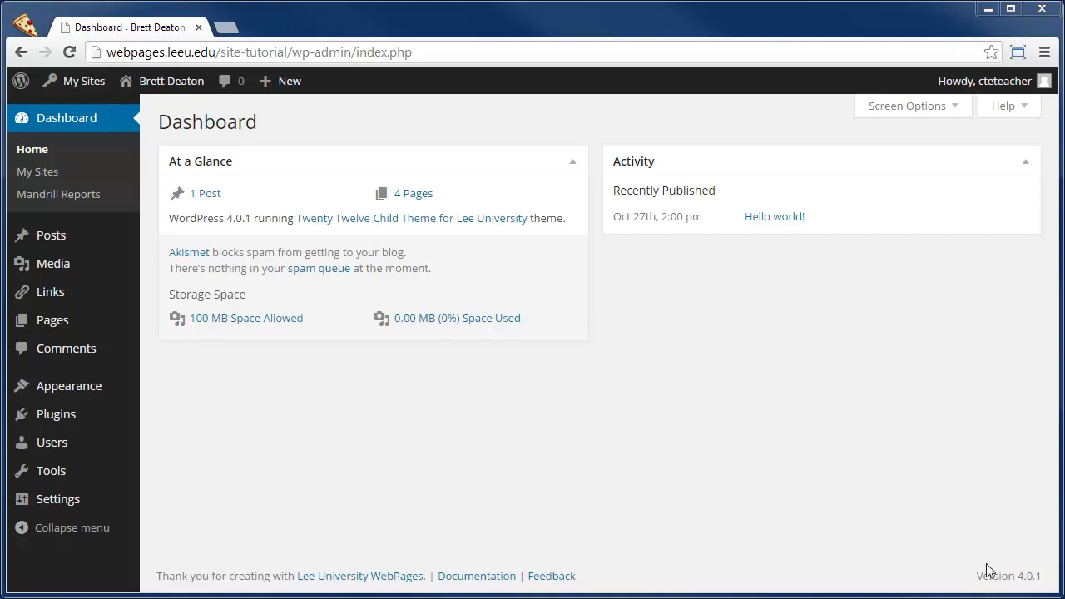
# Step: Open the live site in a separate browser tab and look over its home page
pyautogui.rightClick(169, 84)
pyautogui.click(185, 95)
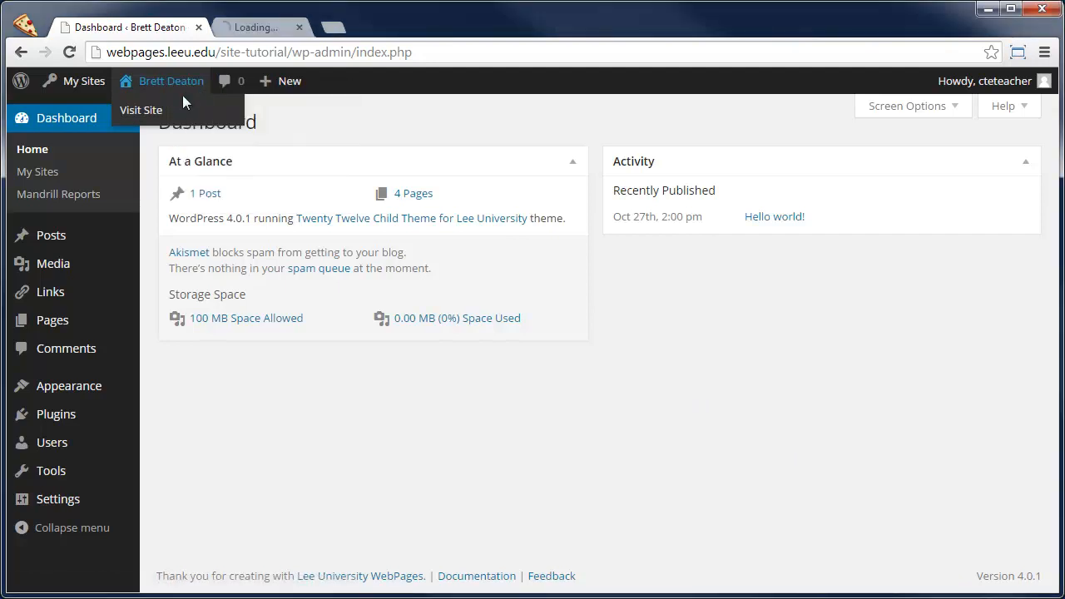
pyautogui.click(260, 25)
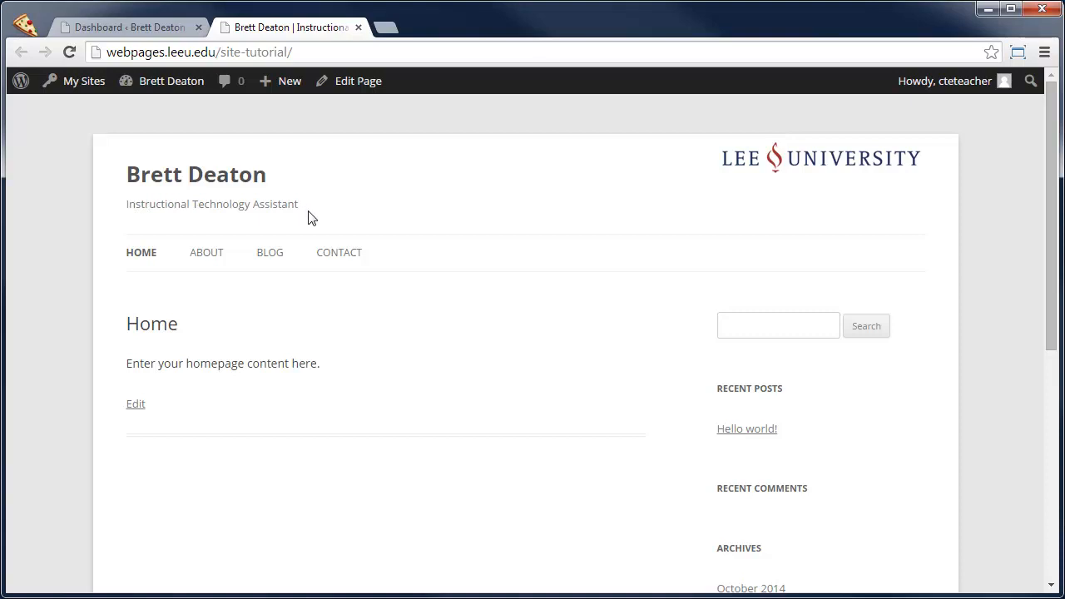
pyautogui.scroll(-1, 308, 218)
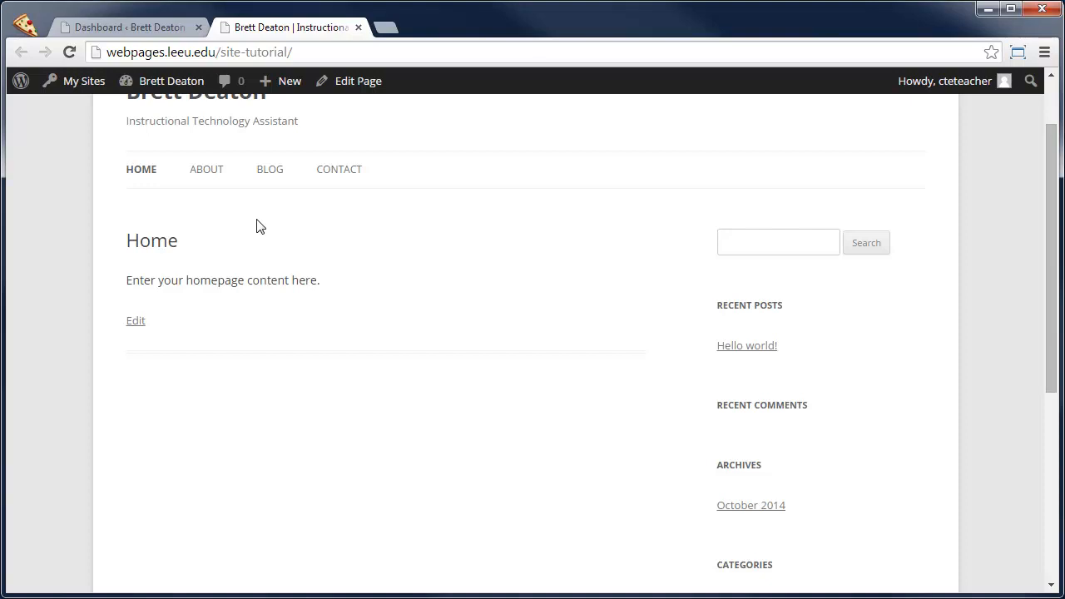
# Step: View the site's About and Blog pages, including the Hello world! post
pyautogui.click(197, 171)
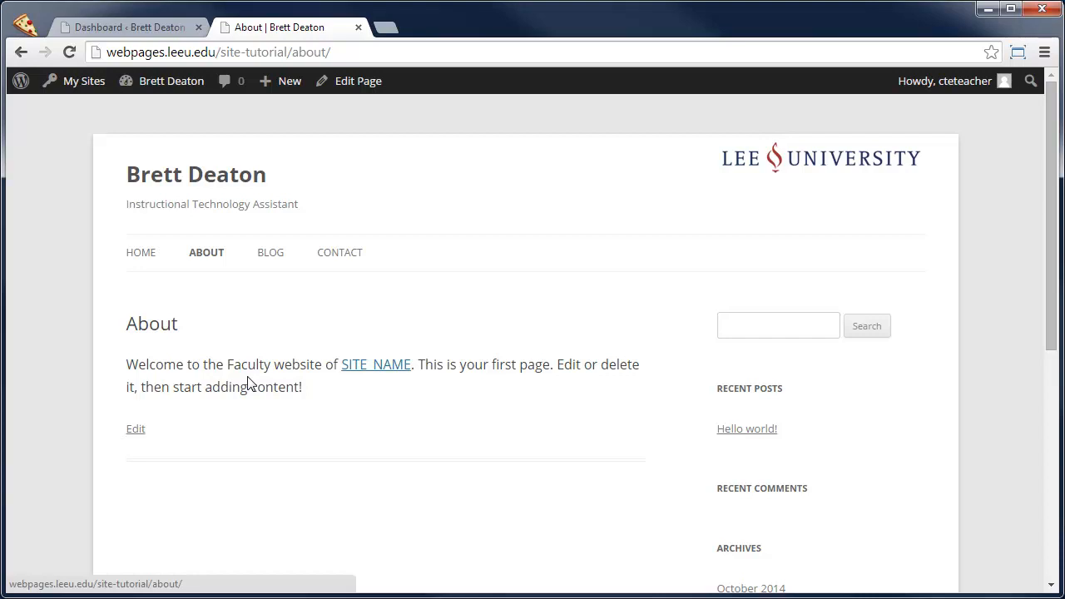
pyautogui.click(268, 258)
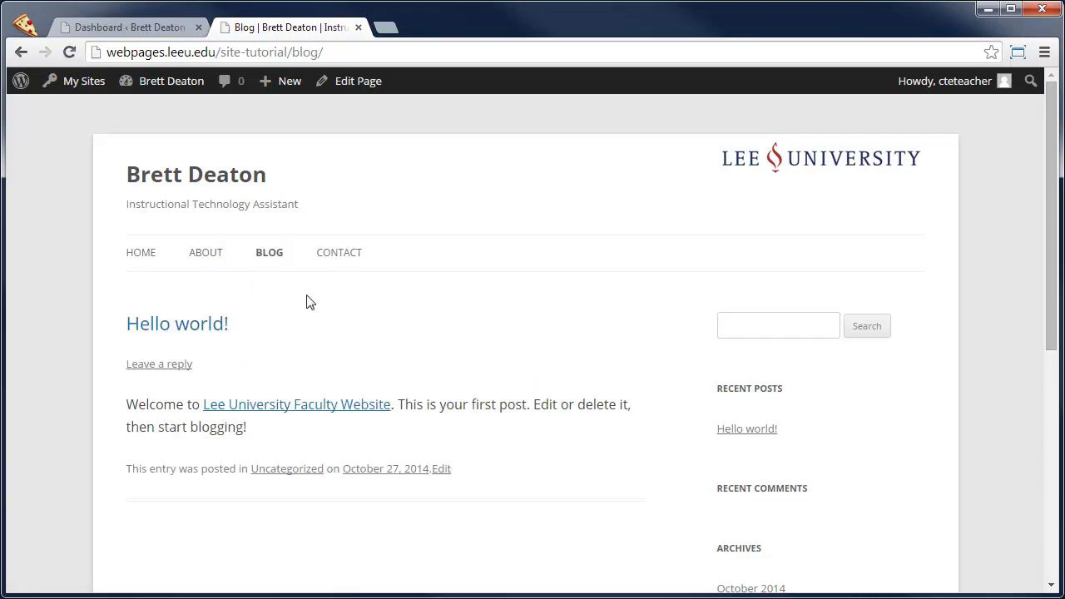
pyautogui.scroll(-1, 325, 306)
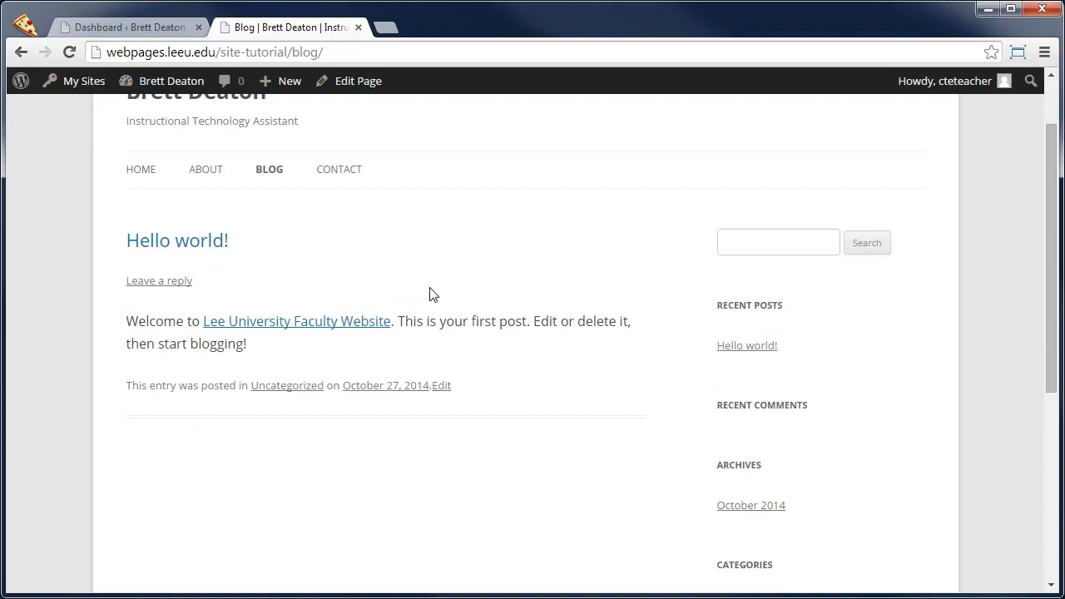
pyautogui.scroll(-1, 446, 280)
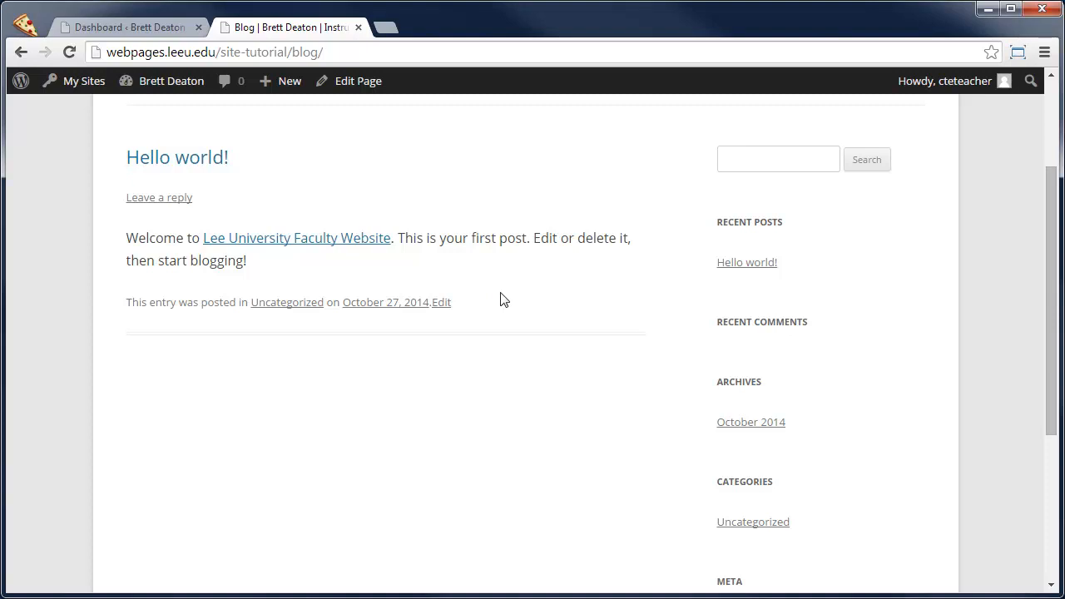
pyautogui.scroll(2, 502, 299)
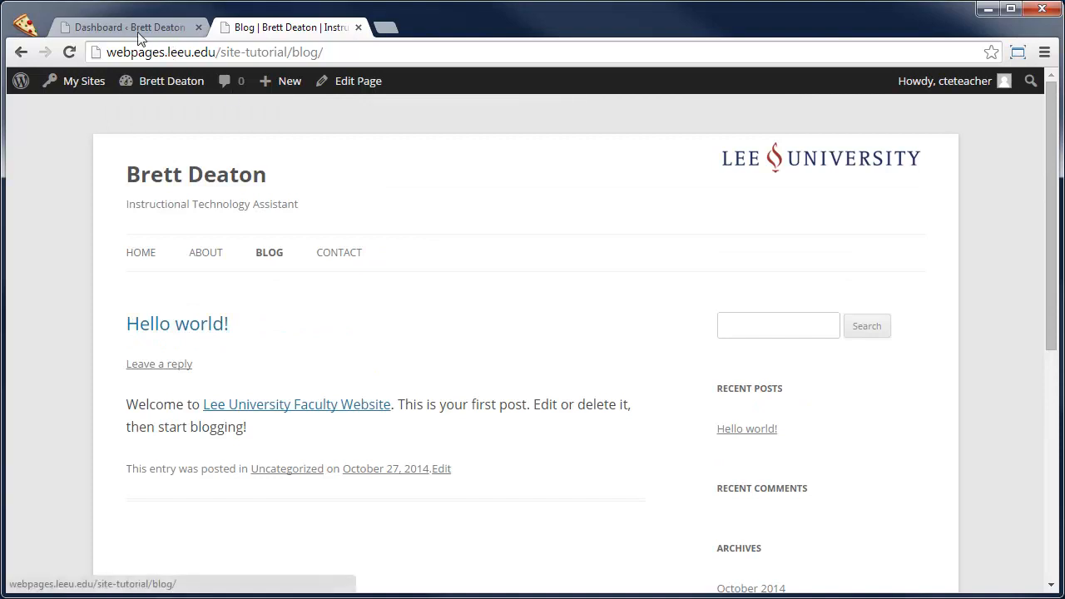
# Step: Return to the dashboard and open the Home page for editing from the list of all pages
pyautogui.click(125, 26)
pyautogui.moveTo(58, 329)
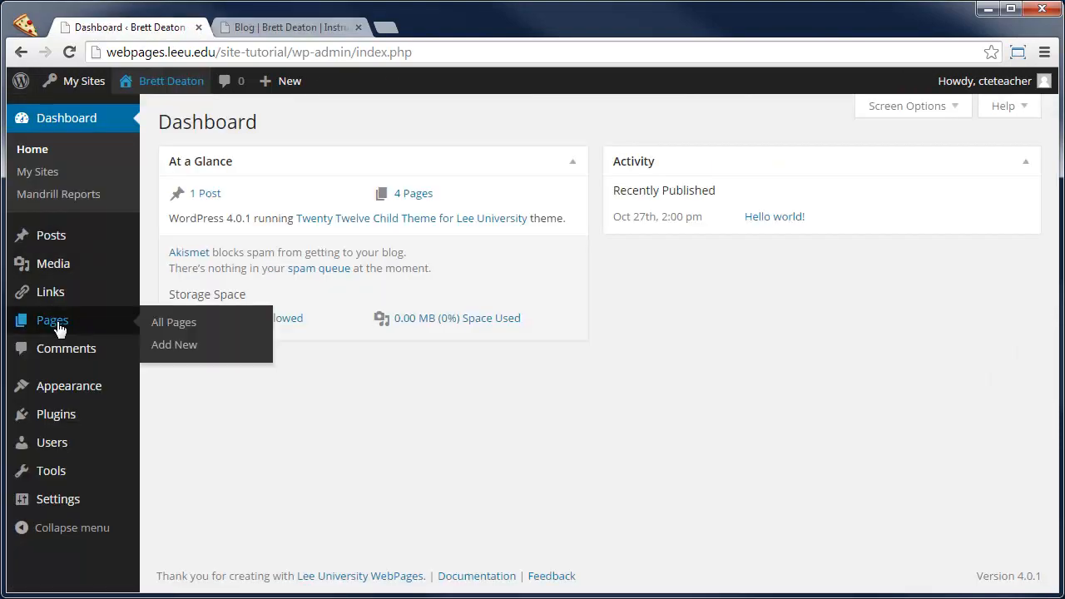
pyautogui.click(172, 329)
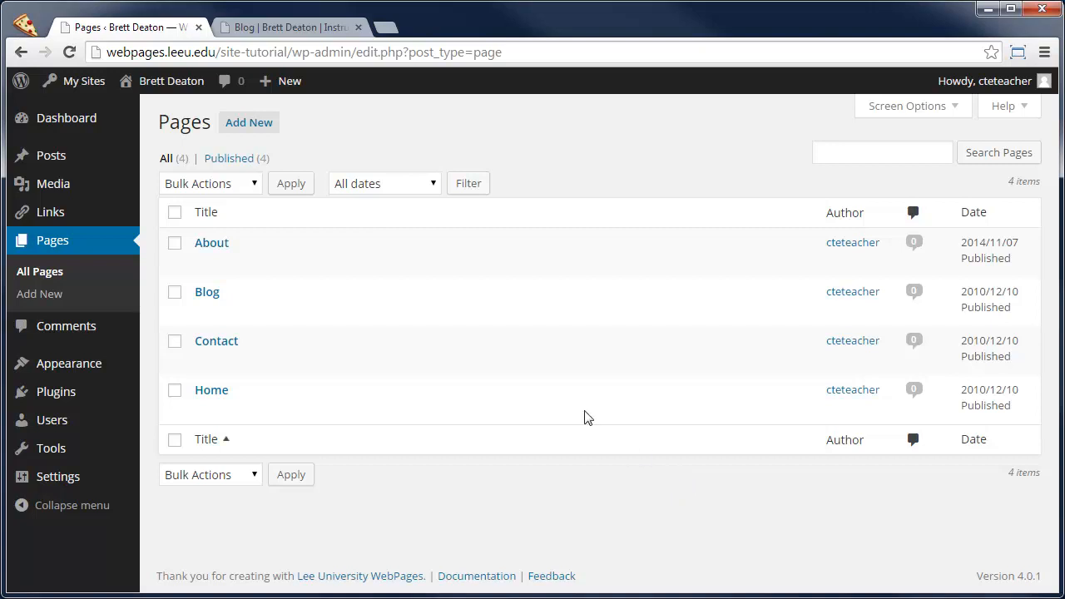
pyautogui.moveTo(249, 381)
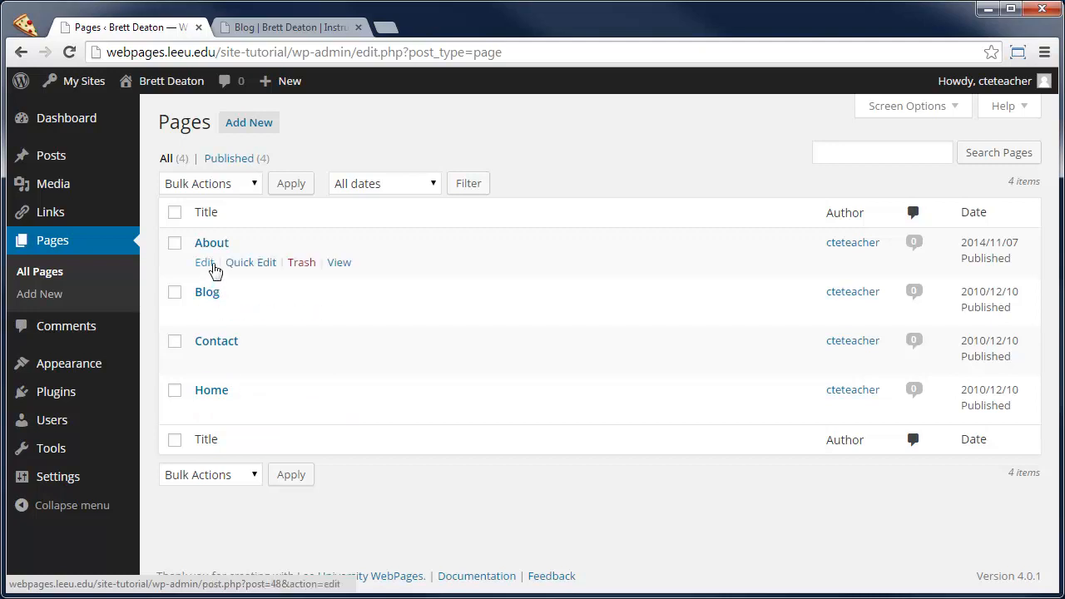
pyautogui.click(213, 393)
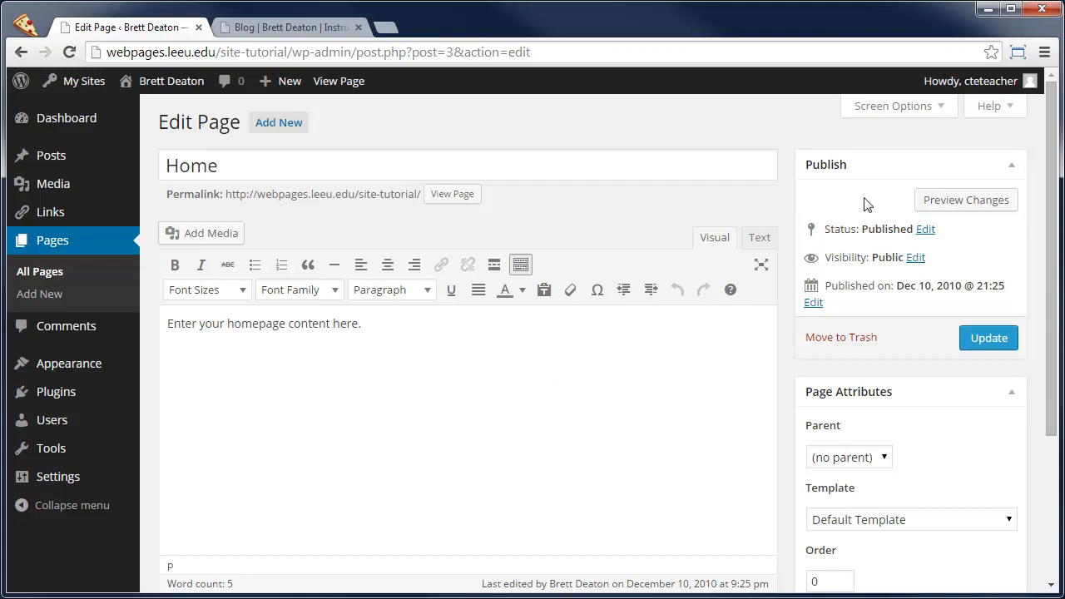
# Step: Review the editor's screen options and the Home page's visibility choices, keeping the visibility Public
pyautogui.click(887, 116)
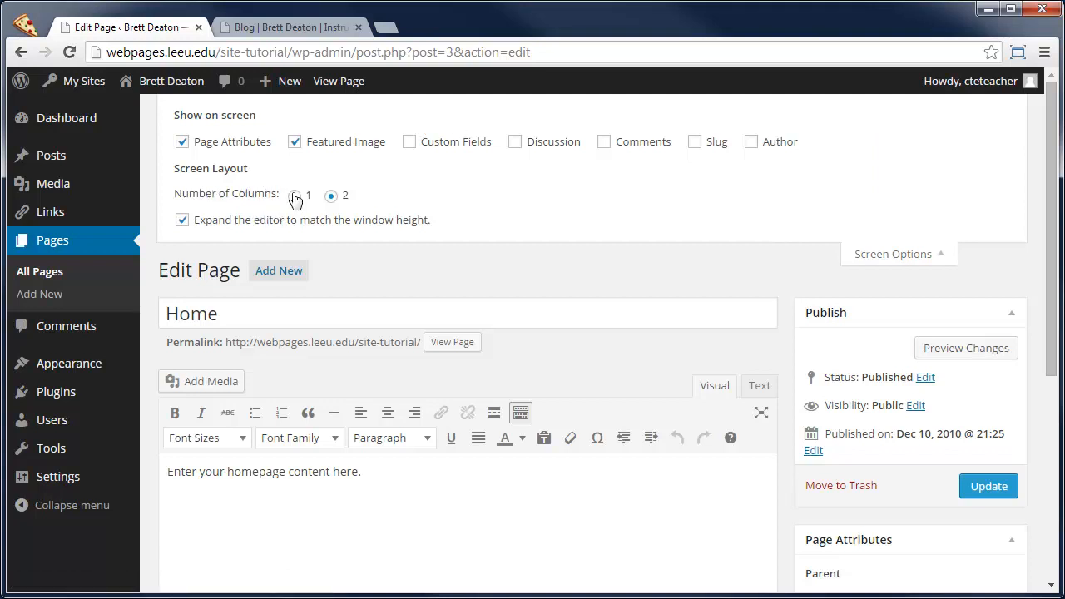
pyautogui.click(866, 256)
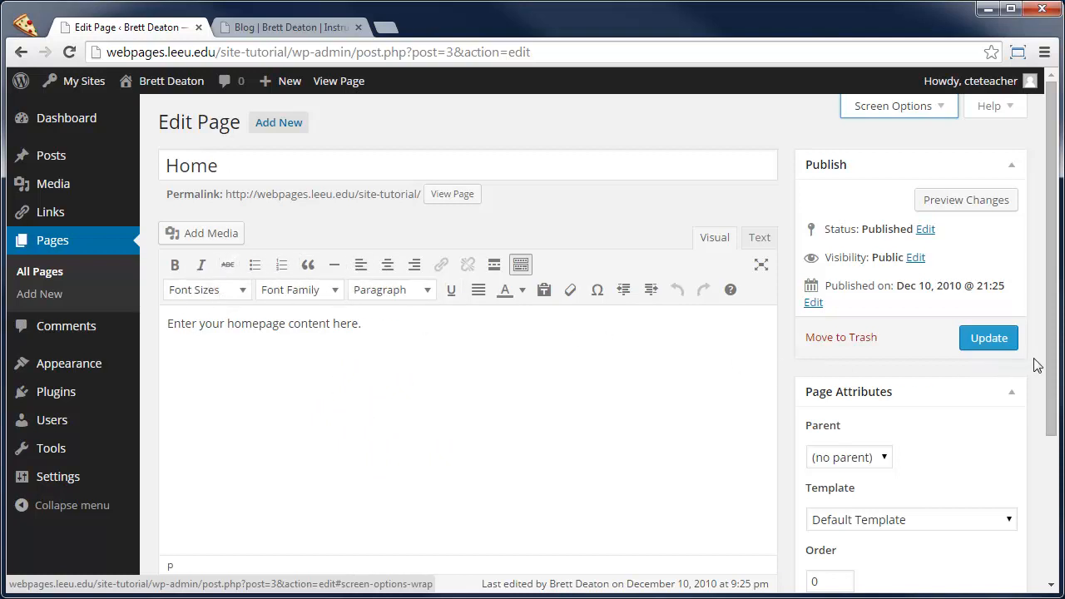
pyautogui.moveTo(1050, 363); pyautogui.dragTo(1055, 374)
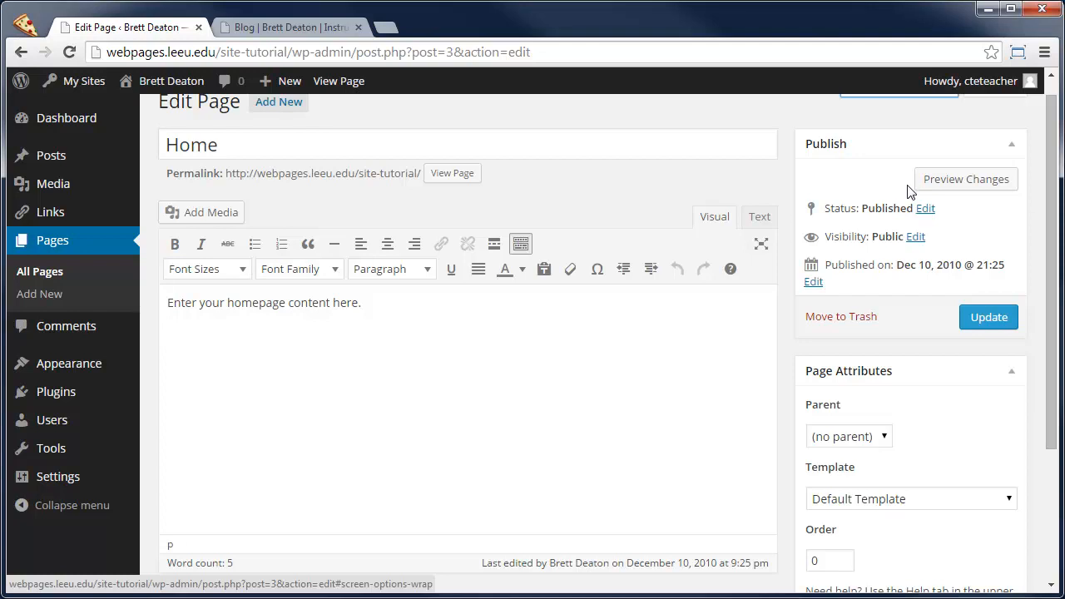
pyautogui.click(916, 238)
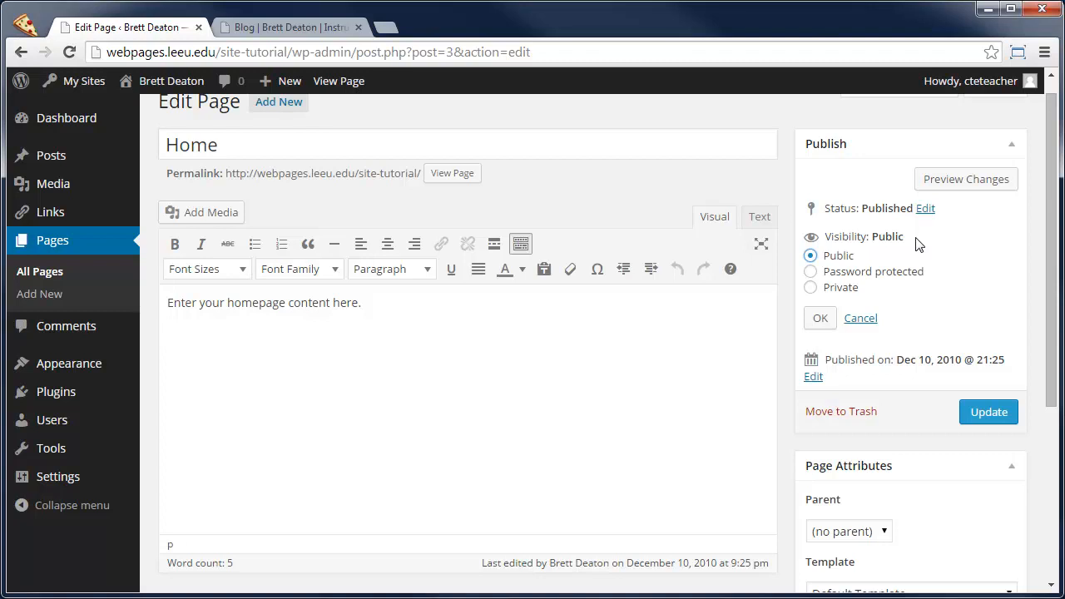
pyautogui.click(819, 317)
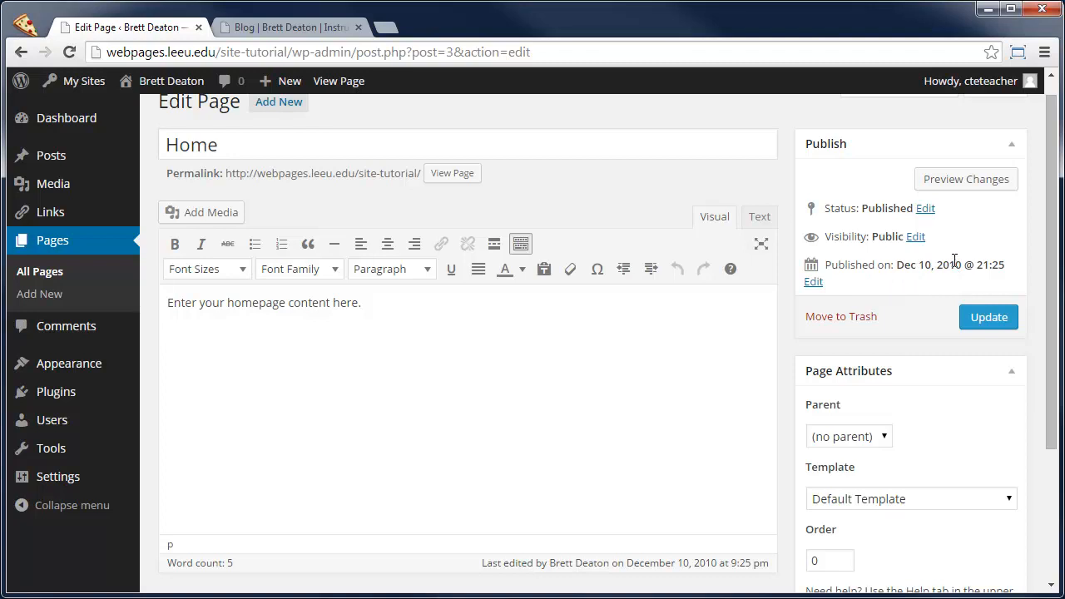
# Step: Change the Home page's publish date to day 15 and its hour to 08
pyautogui.click(813, 281)
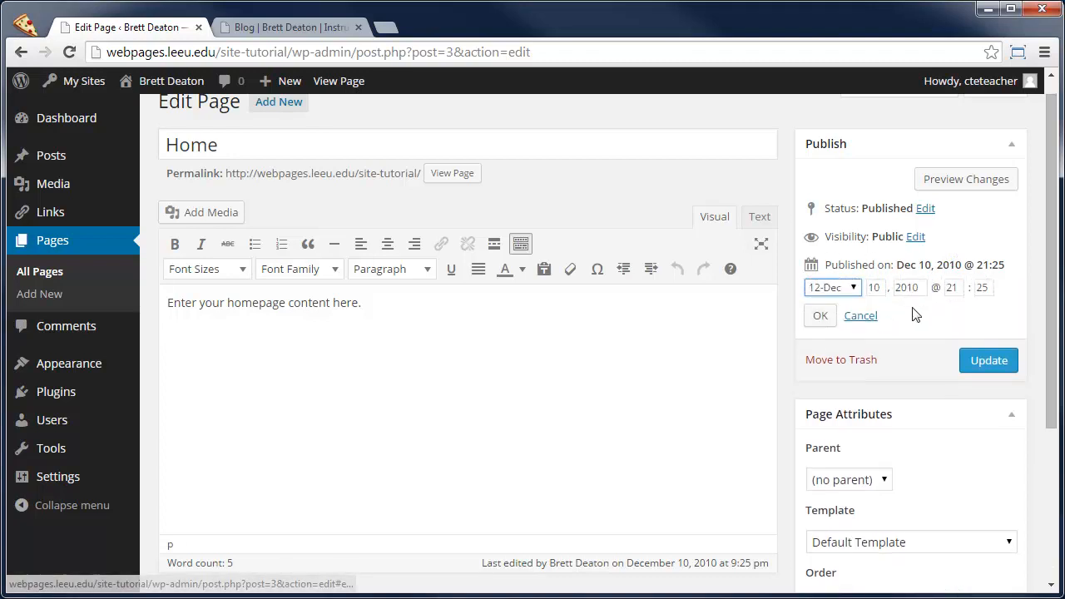
pyautogui.moveTo(885, 289); pyautogui.dragTo(865, 288)
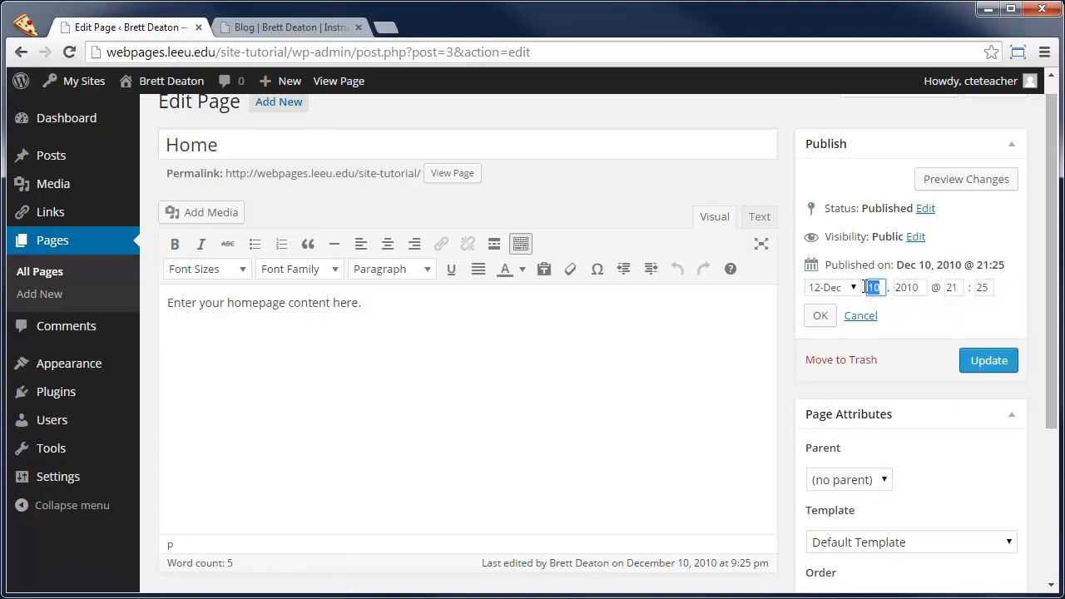
pyautogui.write('15')
pyautogui.moveTo(962, 288); pyautogui.dragTo(924, 288)
pyautogui.write('08')
pyautogui.click(824, 316)
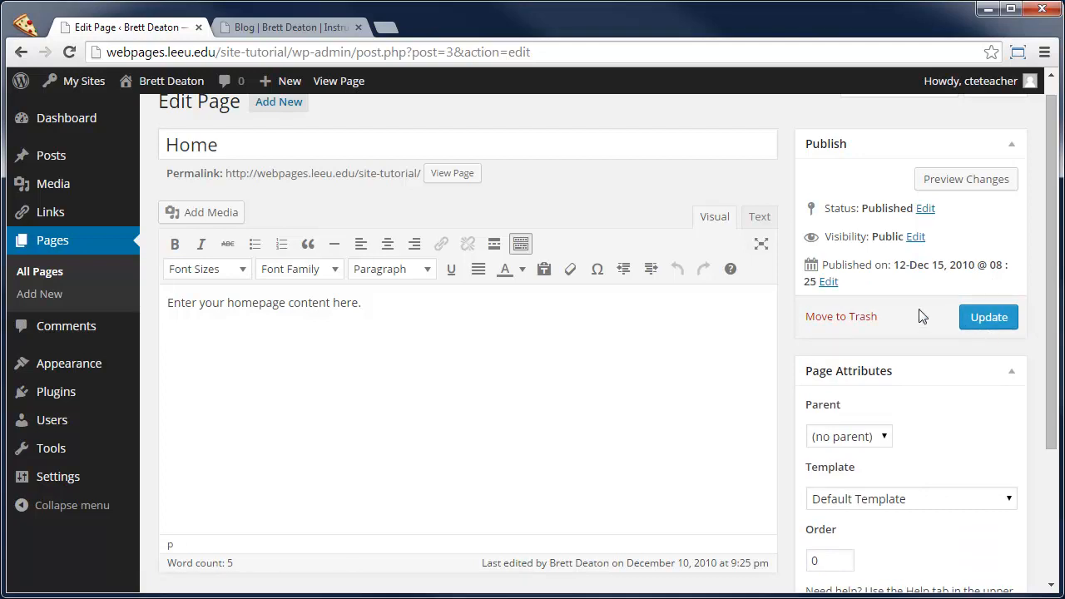
# Step: Review the page attributes and the available page templates, keeping Default Template
pyautogui.scroll(-2, 916, 312)
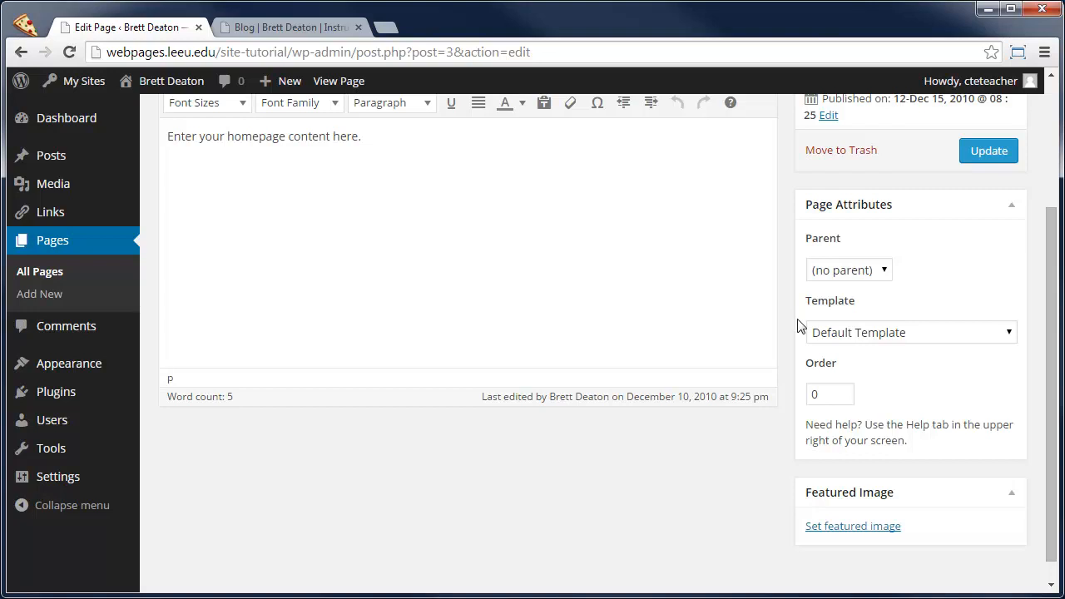
pyautogui.click(826, 333)
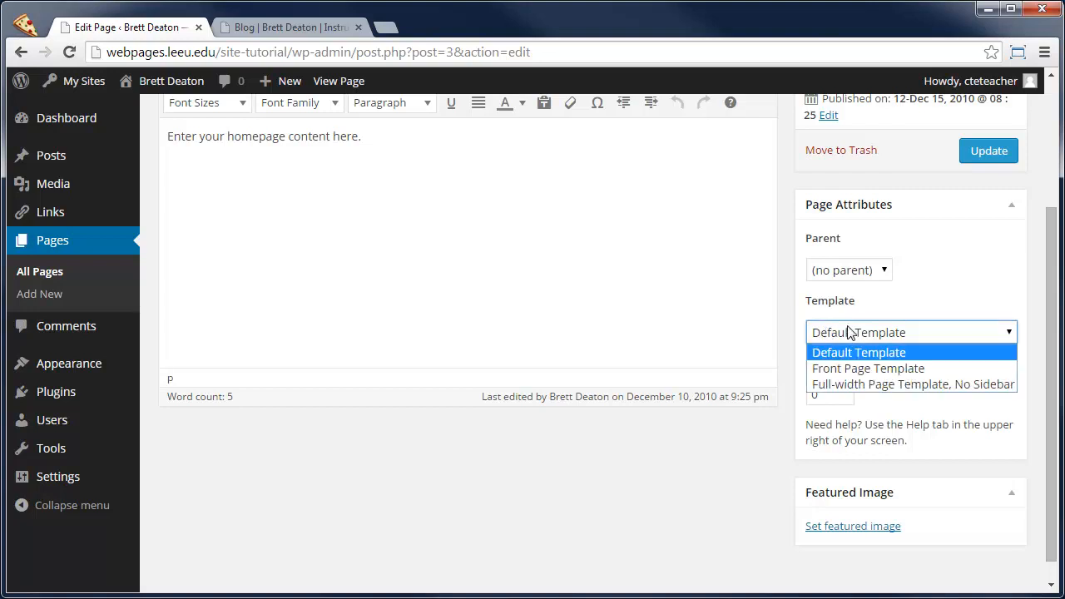
pyautogui.click(926, 353)
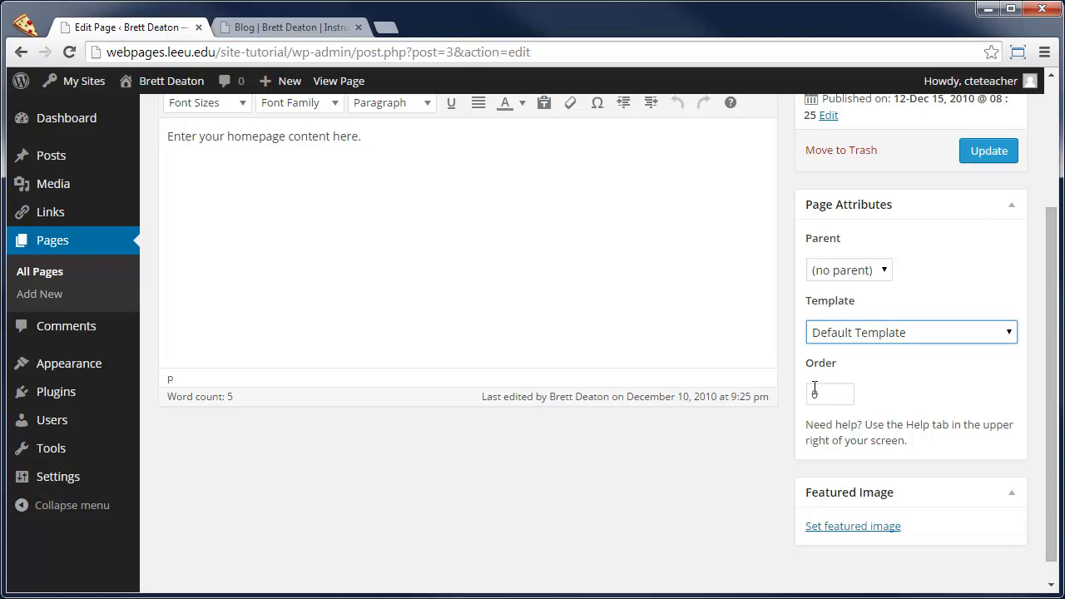
pyautogui.scroll(-1, 814, 389)
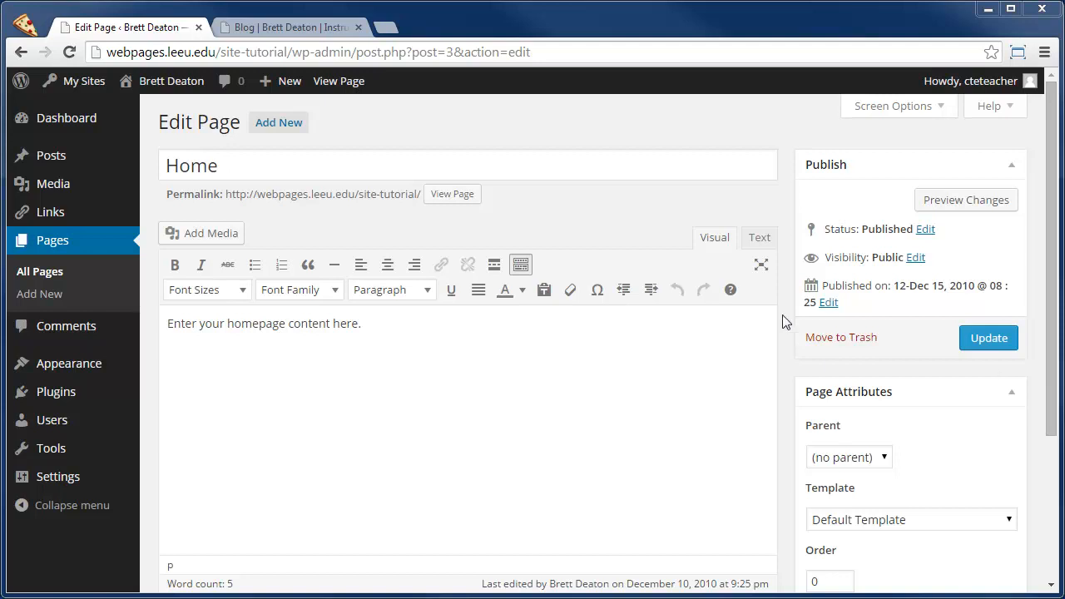
# Step: Replace the placeholder homepage text with the copied biography text
pyautogui.moveTo(431, 348); pyautogui.dragTo(109, 320)
pyautogui.hotkey('ctrl', 'v')
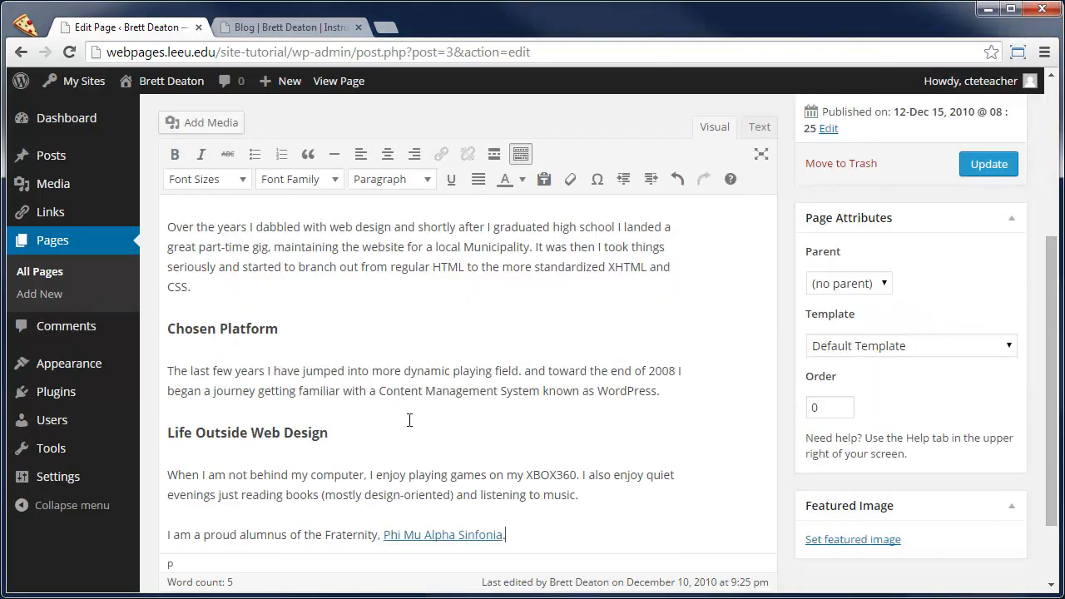
pyautogui.click(187, 328)
# Step: Format the "Web Development Background" line as Heading 2
pyautogui.scroll(4, 296, 354)
pyautogui.click(370, 387)
pyautogui.moveTo(371, 386); pyautogui.dragTo(166, 387)
pyautogui.click(429, 295)
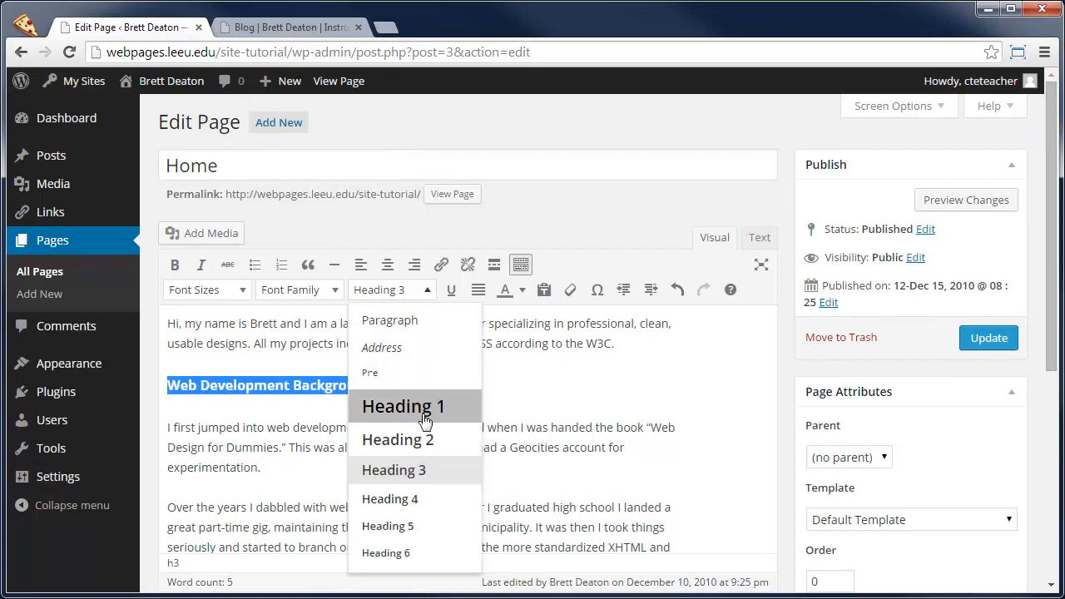
pyautogui.click(428, 439)
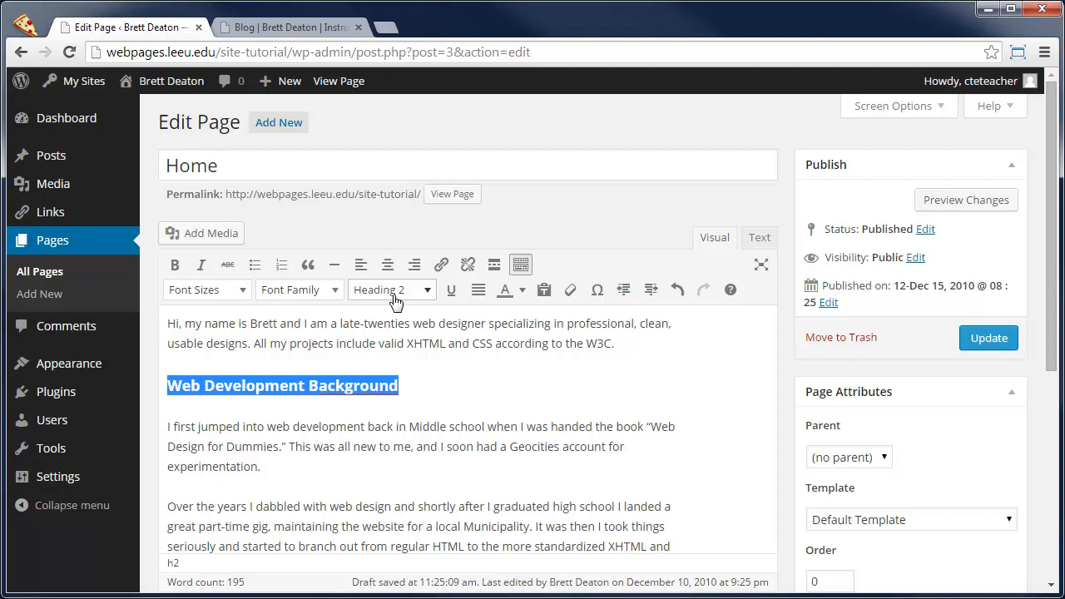
# Step: Format the "Chosen Platform" line as Heading 2
pyautogui.scroll(-2, 411, 304)
pyautogui.moveTo(288, 352); pyautogui.dragTo(157, 349)
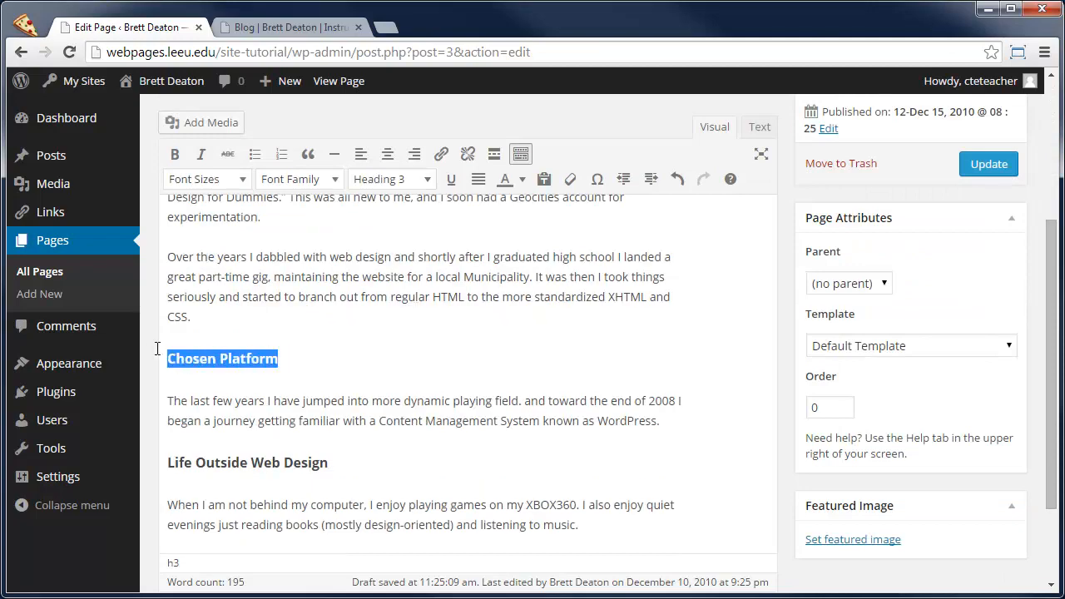
pyautogui.click(426, 182)
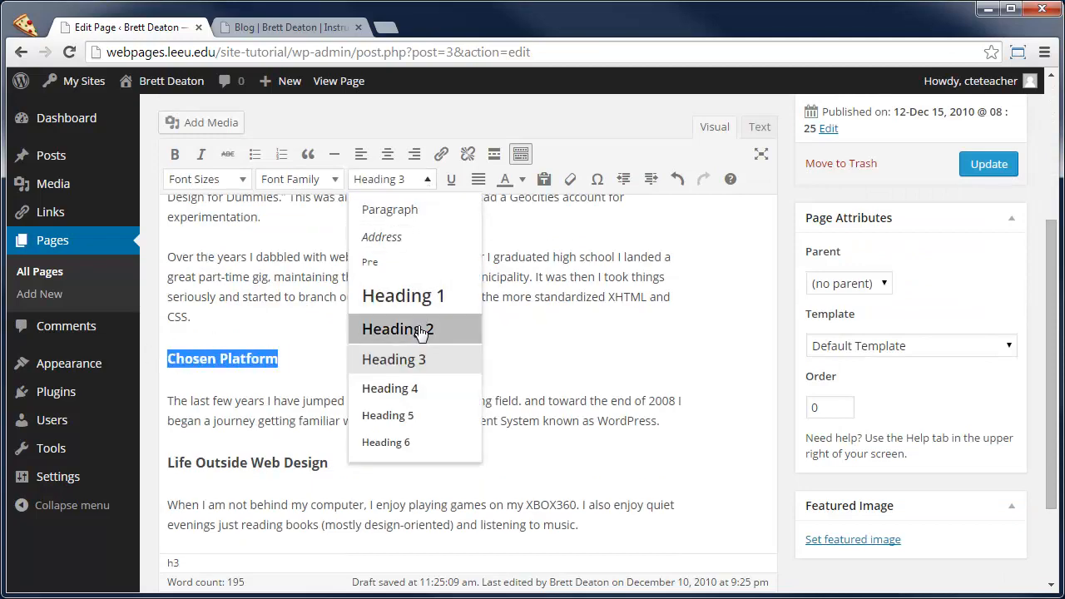
pyautogui.click(421, 331)
# Step: Format the "Life Outside Web Design" line as Heading 2 and deselect it
pyautogui.scroll(-2, 340, 371)
pyautogui.moveTo(329, 299); pyautogui.dragTo(164, 303)
pyautogui.click(409, 179)
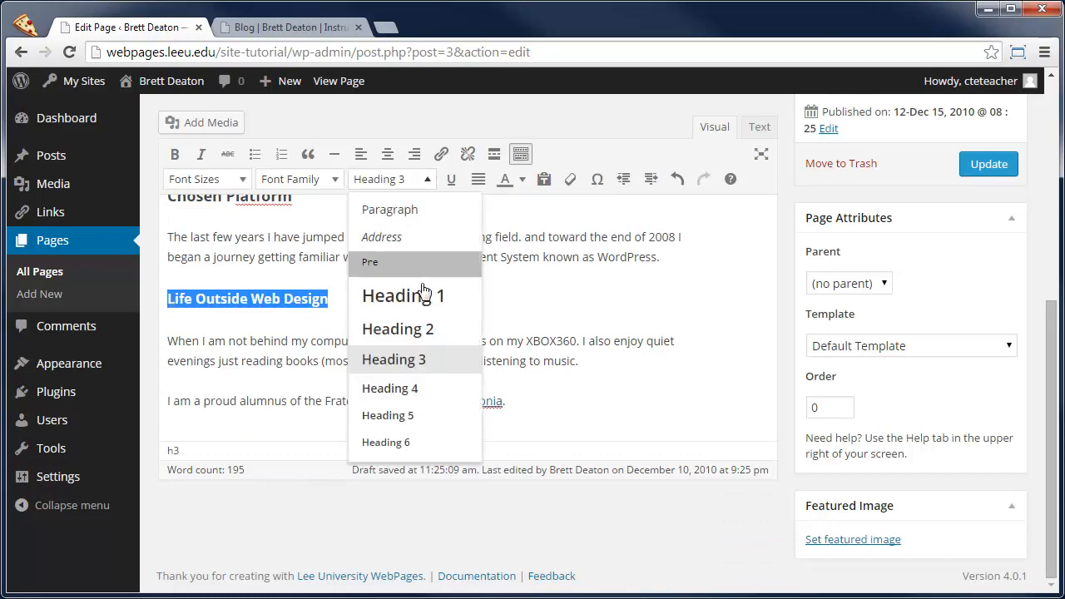
pyautogui.click(423, 329)
pyautogui.click(556, 341)
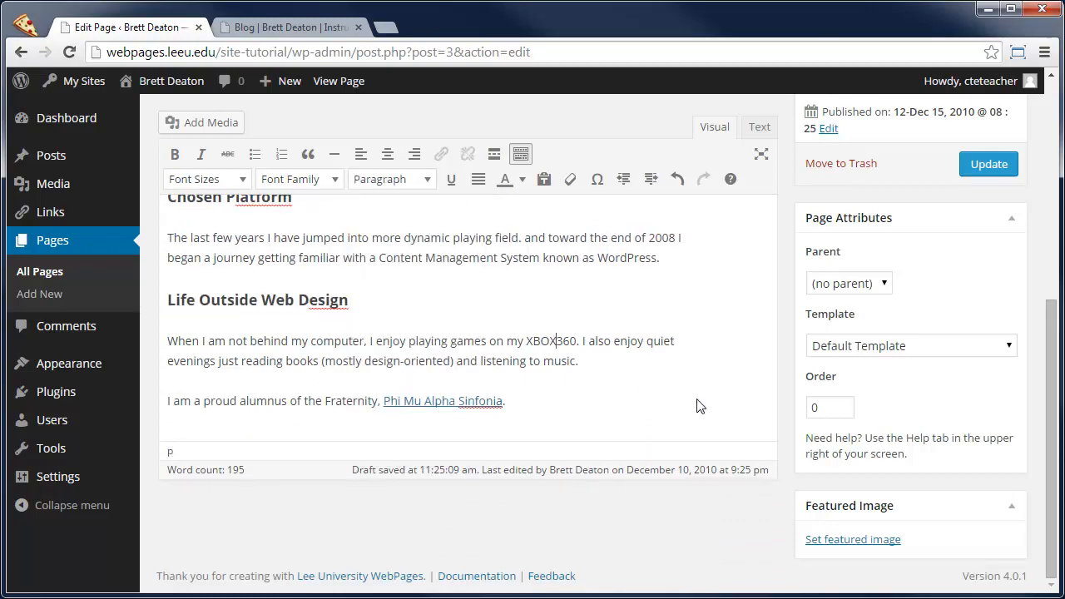
# Step: Upload the graduation photo to the media library from the Home page's editor and show its attachment details
pyautogui.scroll(4, 703, 403)
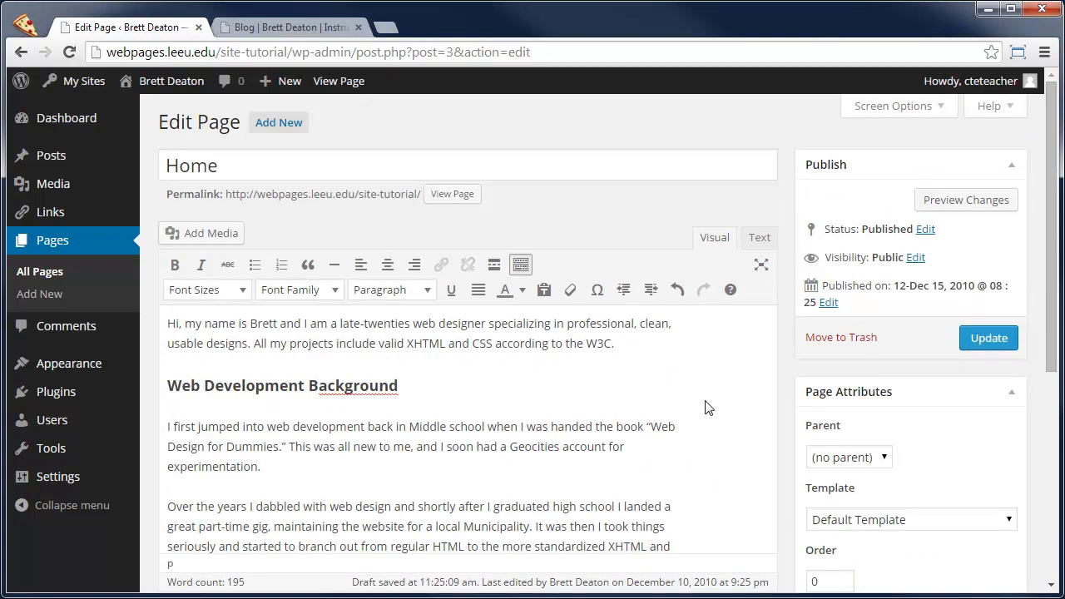
pyautogui.click(214, 233)
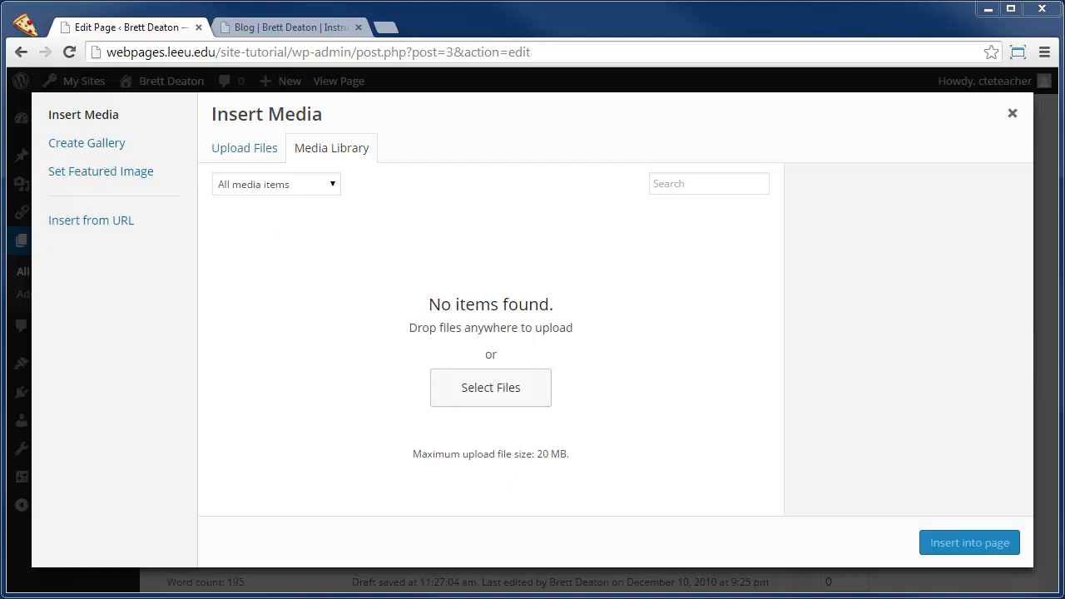
pyautogui.moveTo(283, 340); pyautogui.dragTo(339, 274)
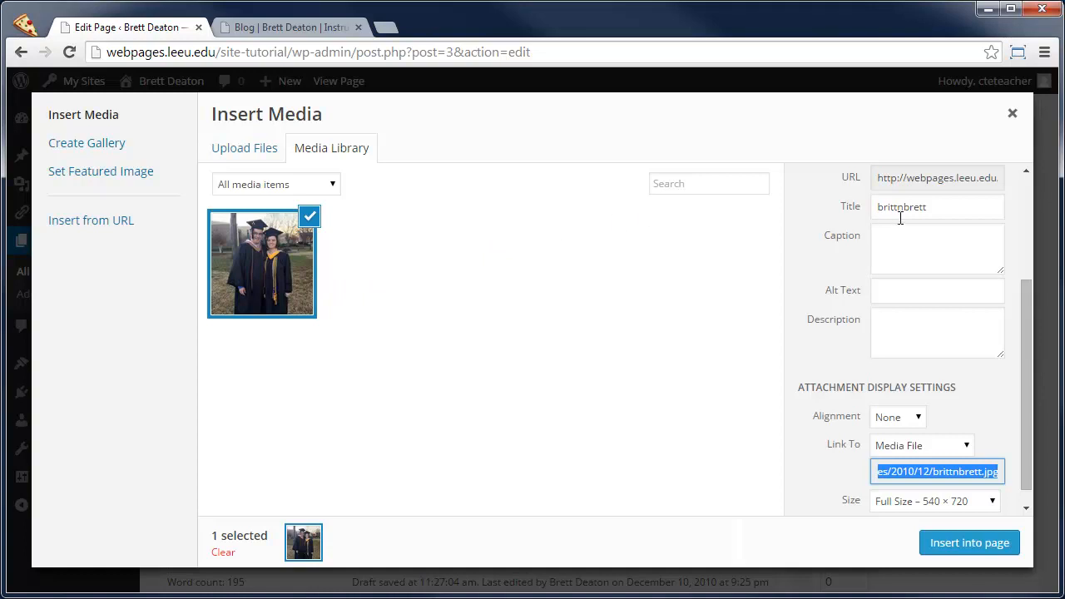
pyautogui.click(1027, 248)
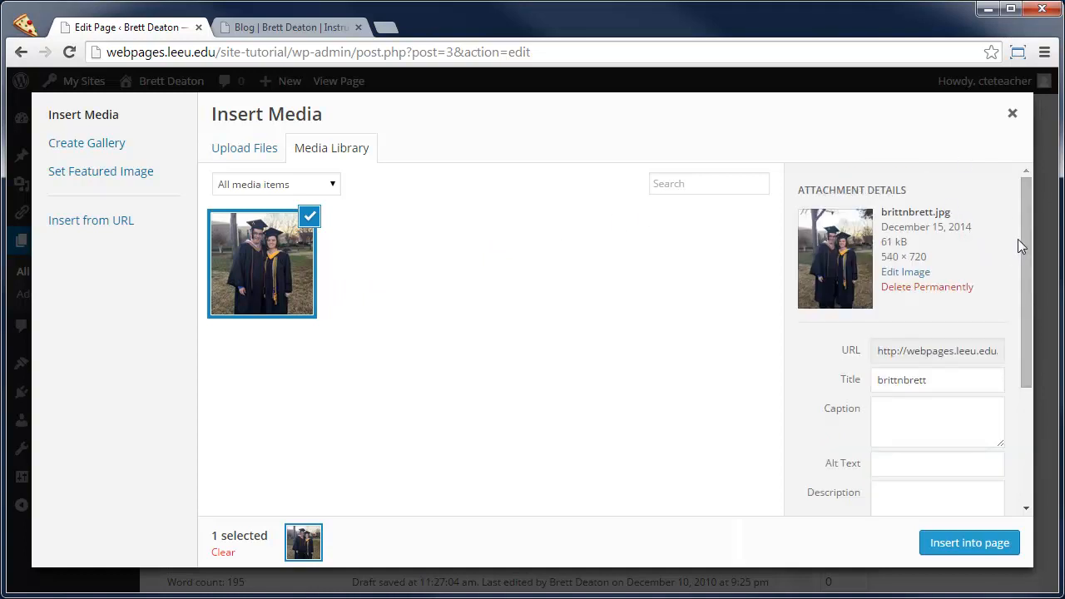
# Step: Title the photo with the couple's first names followed by "Graduation" and use the same wording as its alt text
pyautogui.moveTo(1024, 244); pyautogui.dragTo(1020, 282)
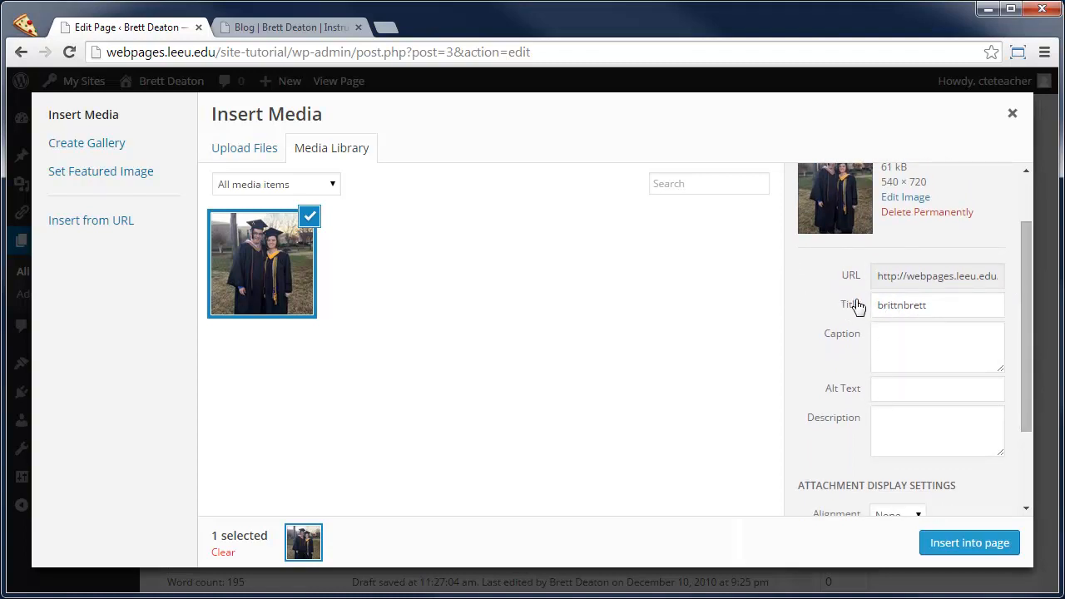
pyautogui.doubleClick(912, 305)
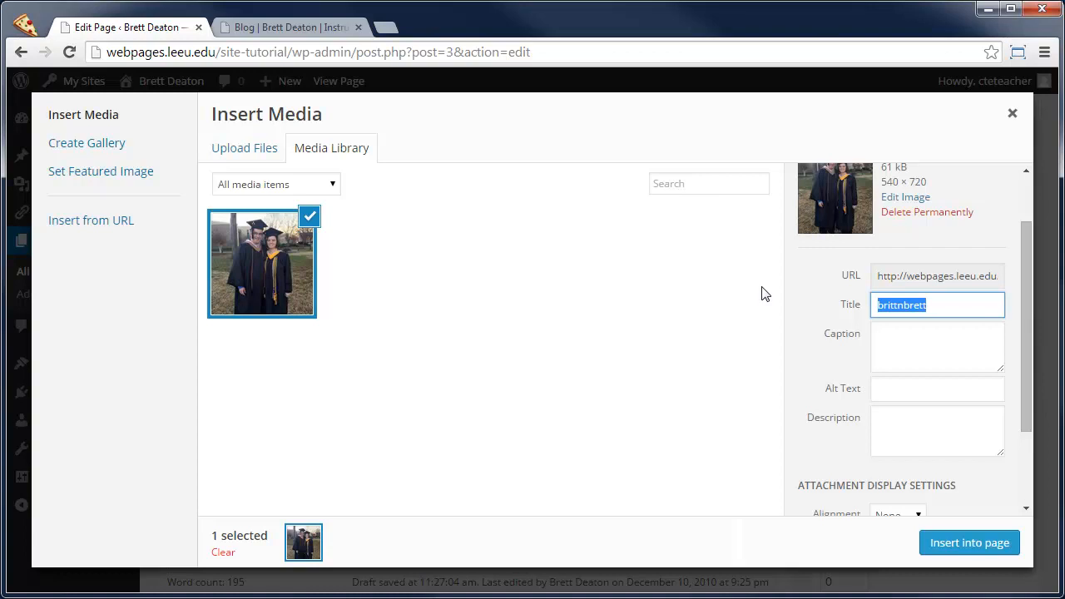
pyautogui.write('Brett & Bri')
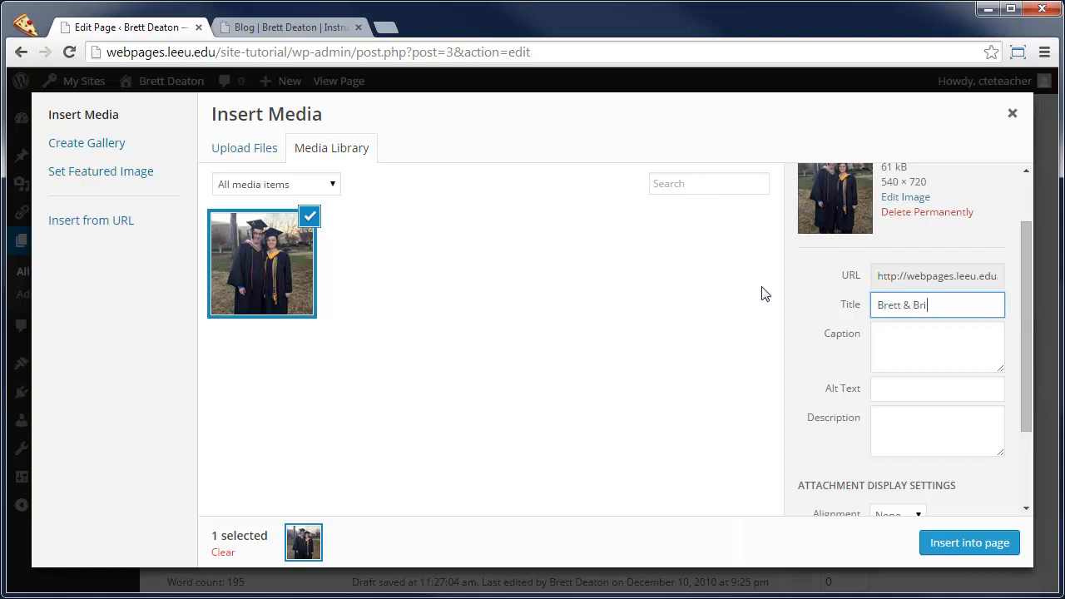
pyautogui.write('tt Graduation')
pyautogui.hotkey('ctrl', 'a')
pyautogui.hotkey('ctrl', 'c')
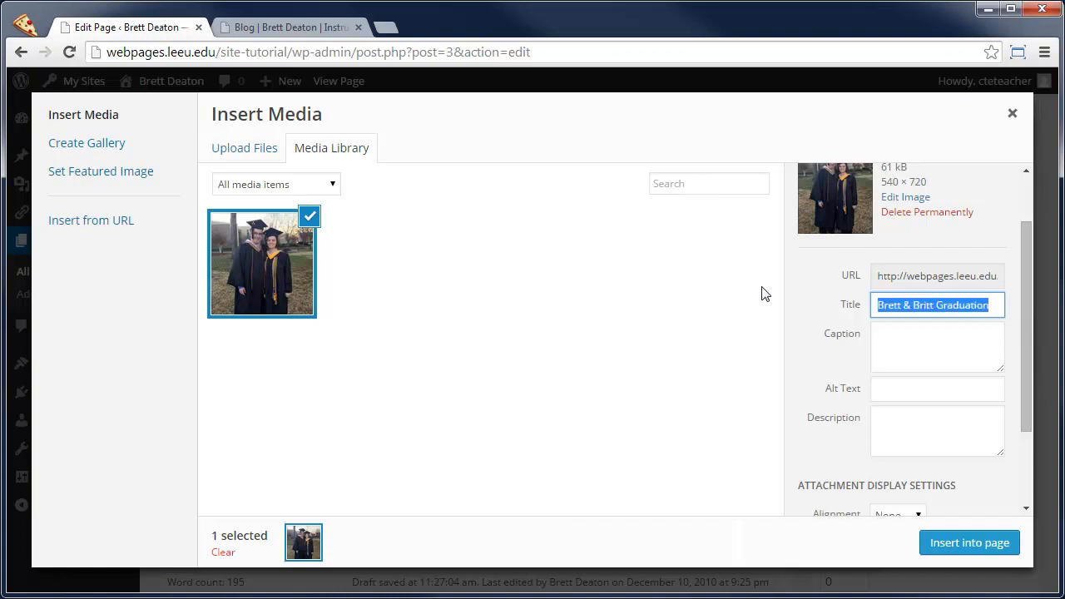
pyautogui.click(909, 395)
pyautogui.hotkey('ctrl', 'v')
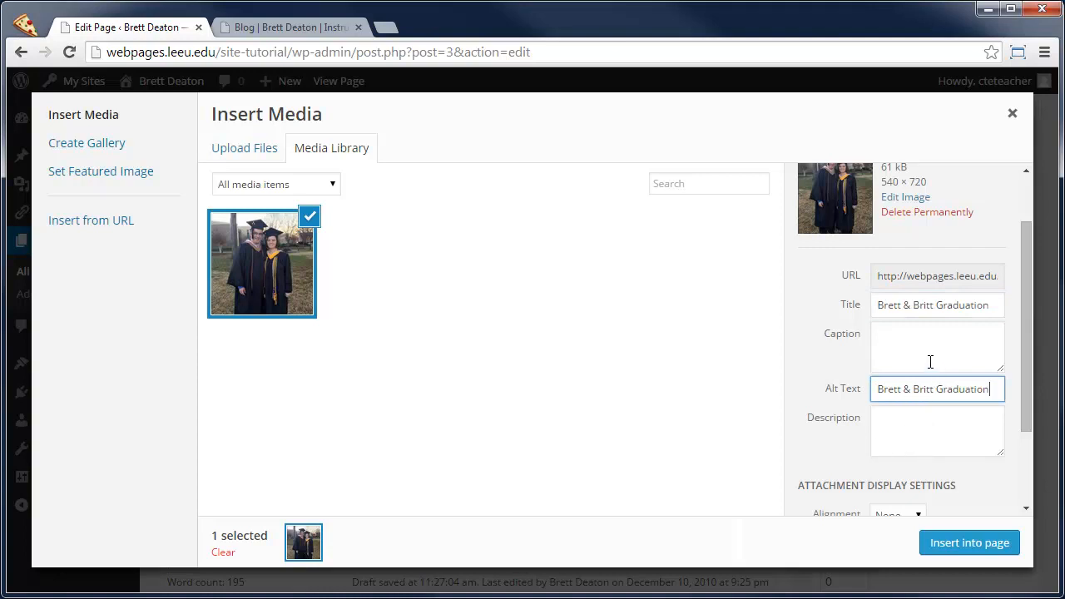
# Step: Insert the graduation photo into the Home page and review where it sits in the text
pyautogui.scroll(-3, 931, 362)
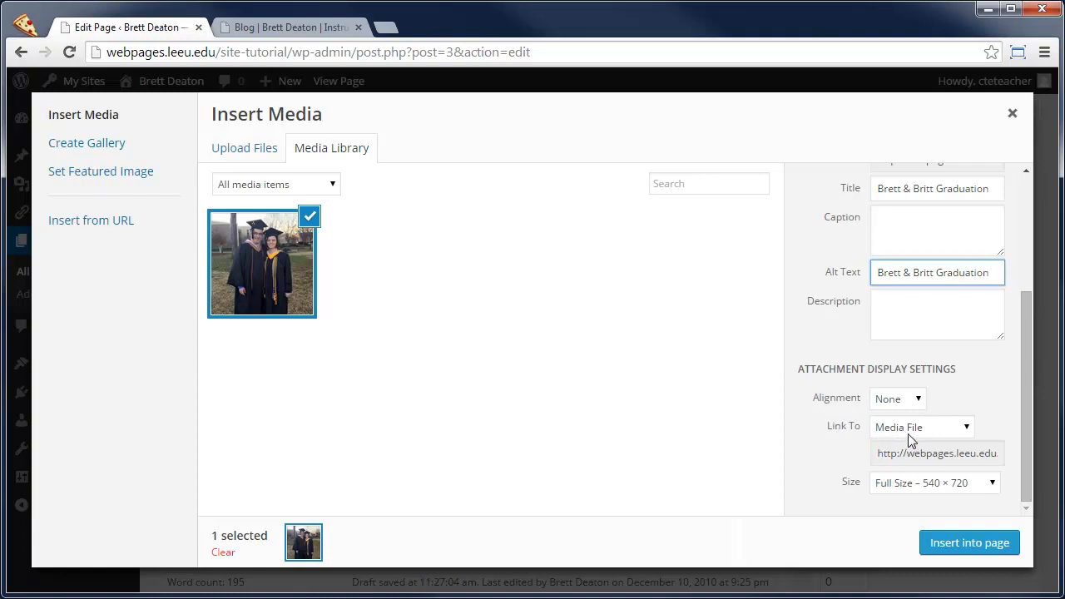
pyautogui.click(977, 550)
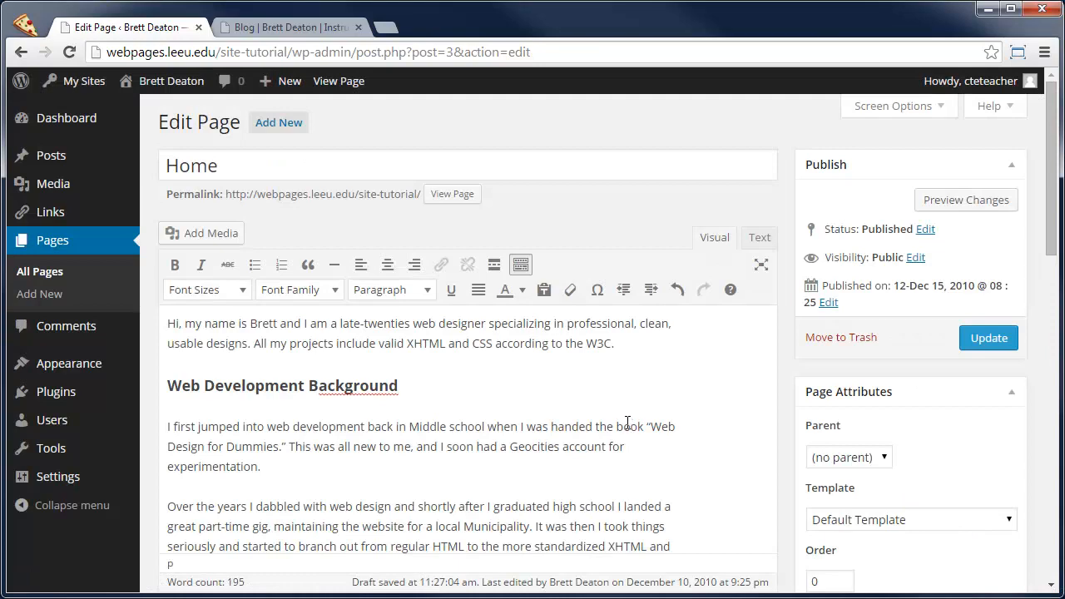
pyautogui.scroll(-10, 628, 422)
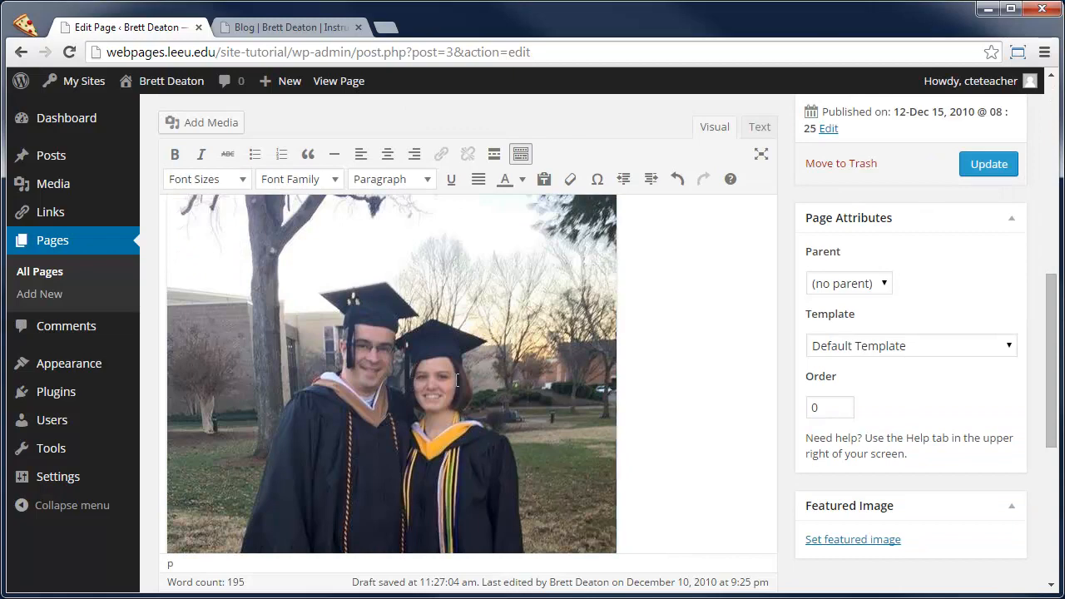
pyautogui.scroll(3, 221, 316)
pyautogui.scroll(-5, 222, 317)
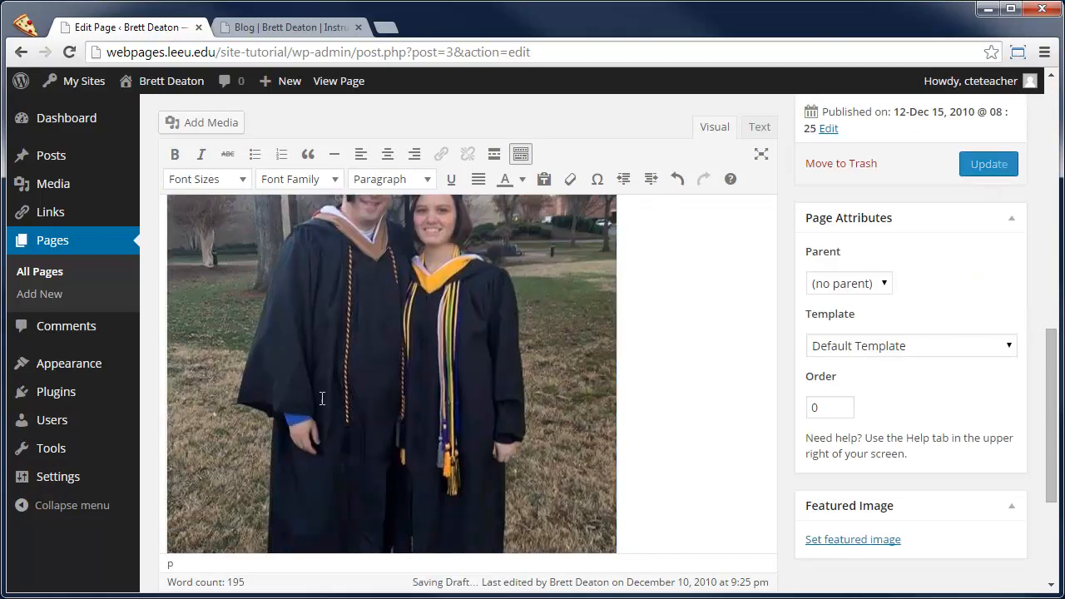
pyautogui.scroll(3, 483, 440)
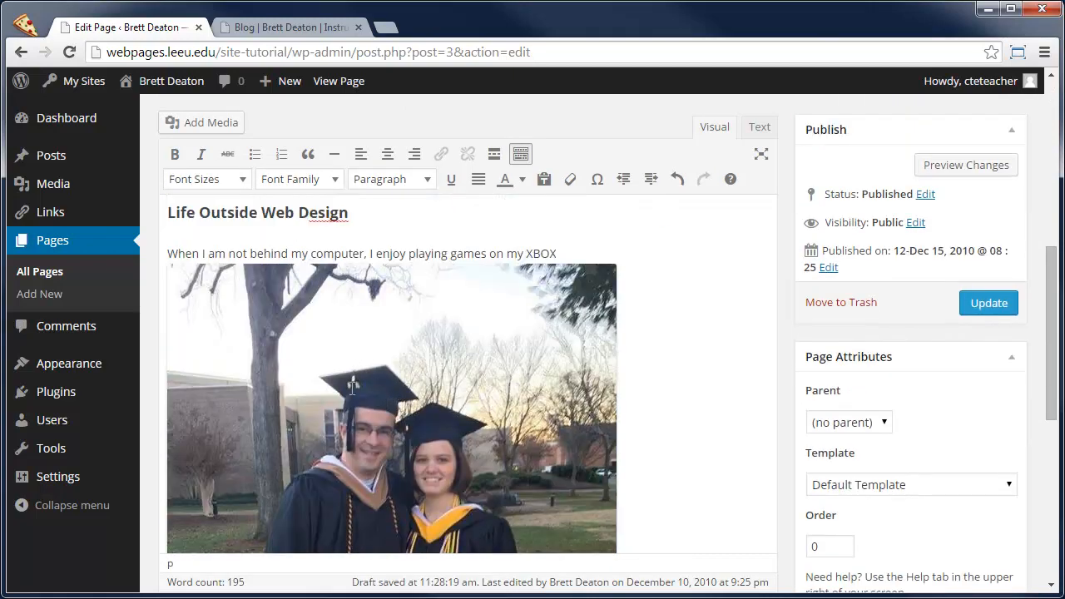
pyautogui.scroll(10, 514, 362)
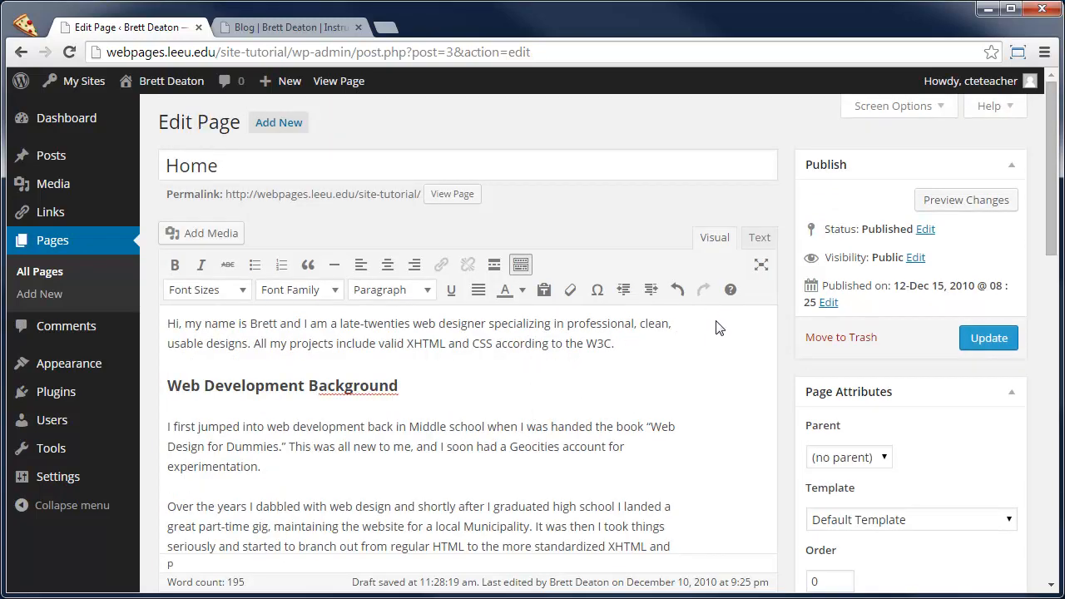
pyautogui.scroll(-5, 391, 408)
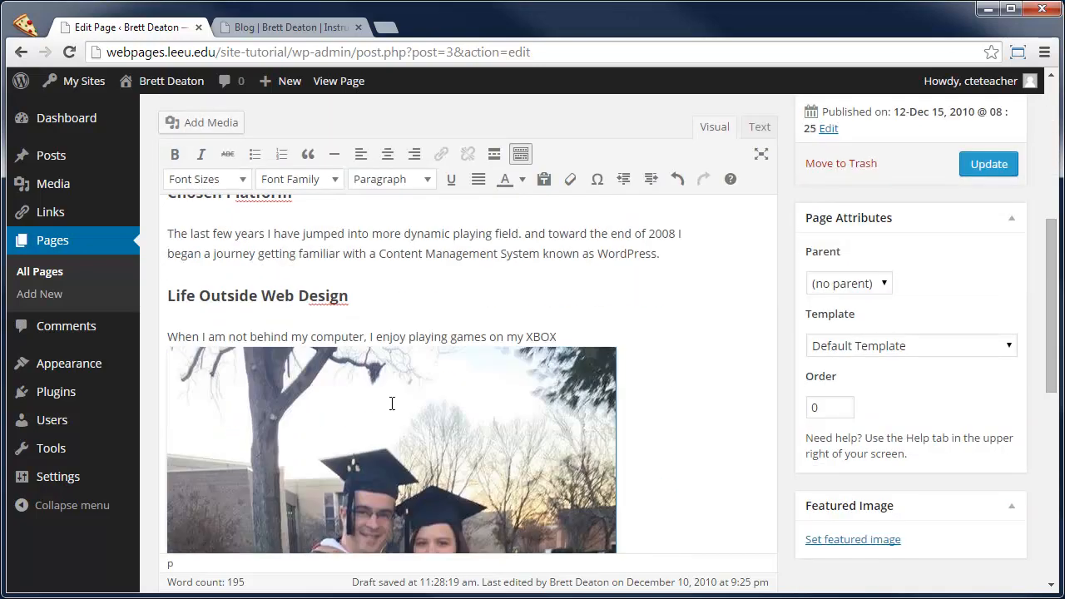
# Step: Align the graduation photo to the right of the "Life Outside Web Design" text and review the text wrapping
pyautogui.click(407, 349)
pyautogui.scroll(3, 416, 325)
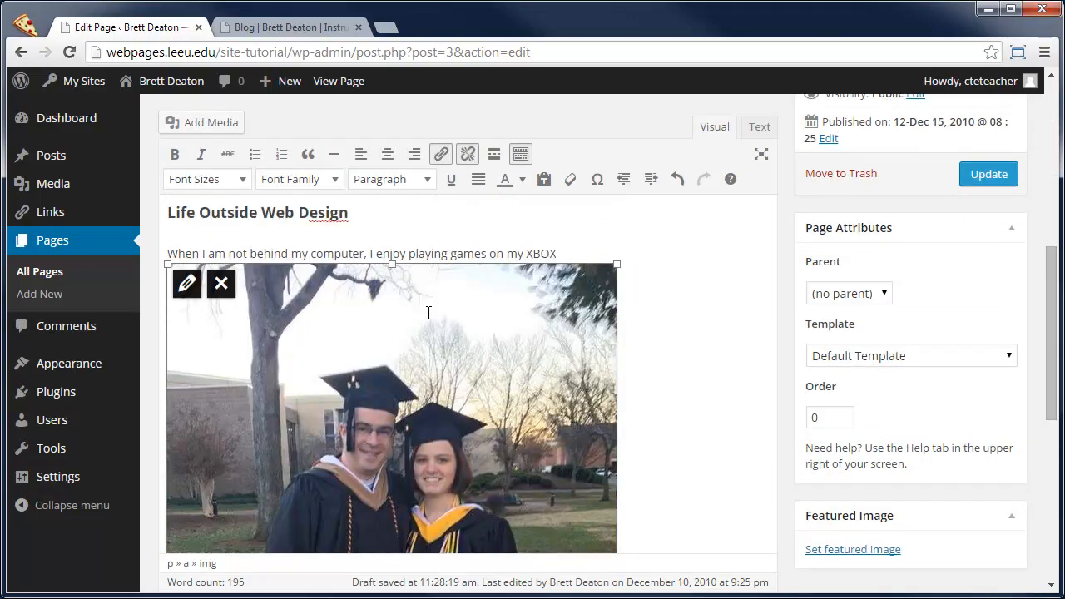
pyautogui.click(413, 156)
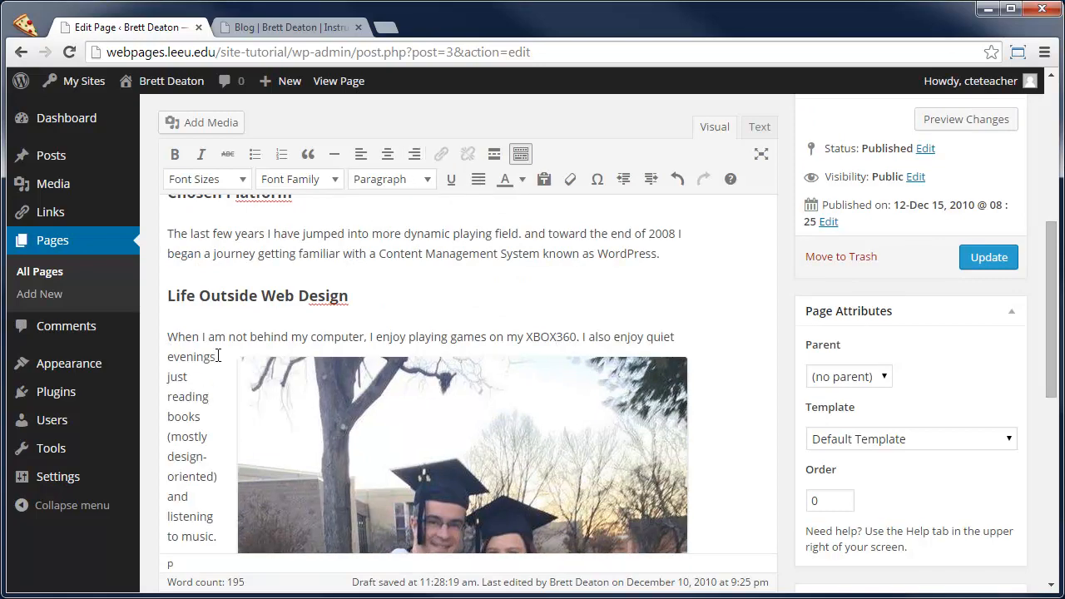
pyautogui.scroll(-2, 215, 355)
pyautogui.scroll(-3, 198, 479)
pyautogui.scroll(-2, 200, 490)
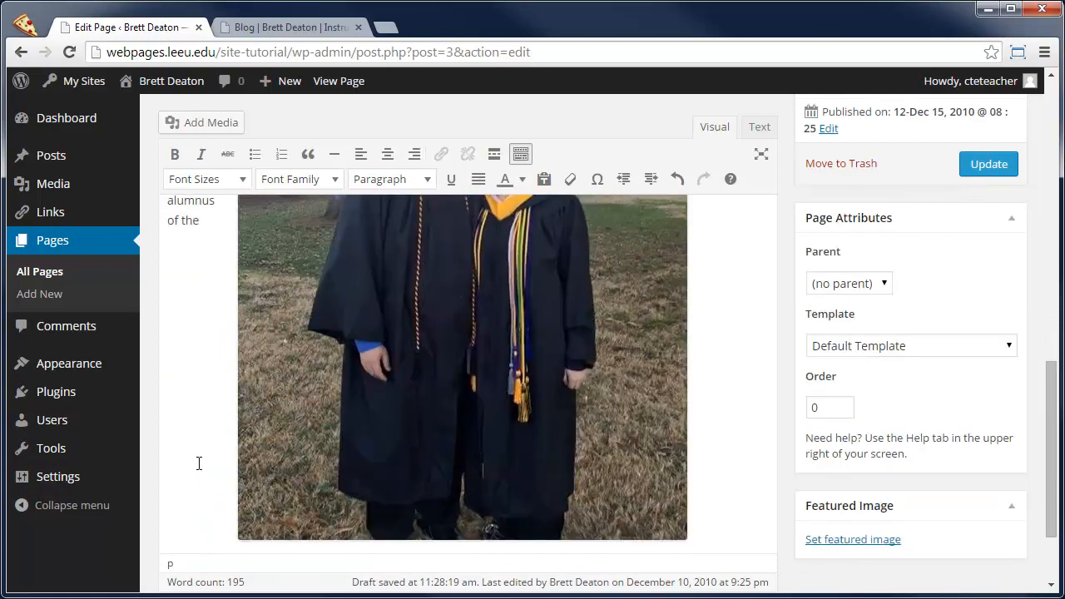
pyautogui.scroll(5, 197, 463)
# Step: Move the graduation photo from the "Life Outside Web Design" section to the start of the introduction paragraph
pyautogui.click(297, 321)
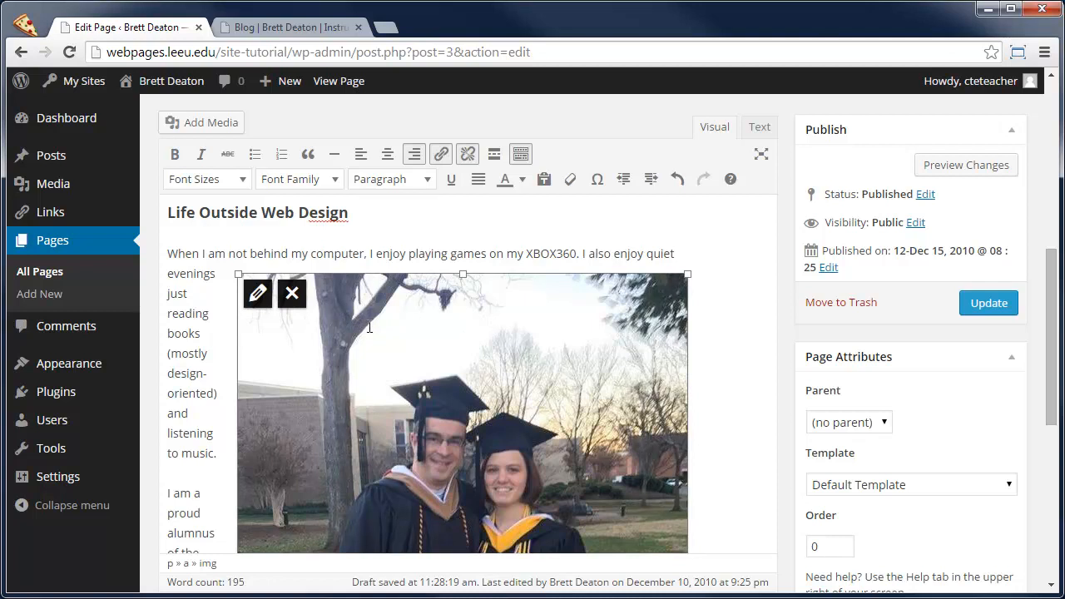
pyautogui.press('Delete')
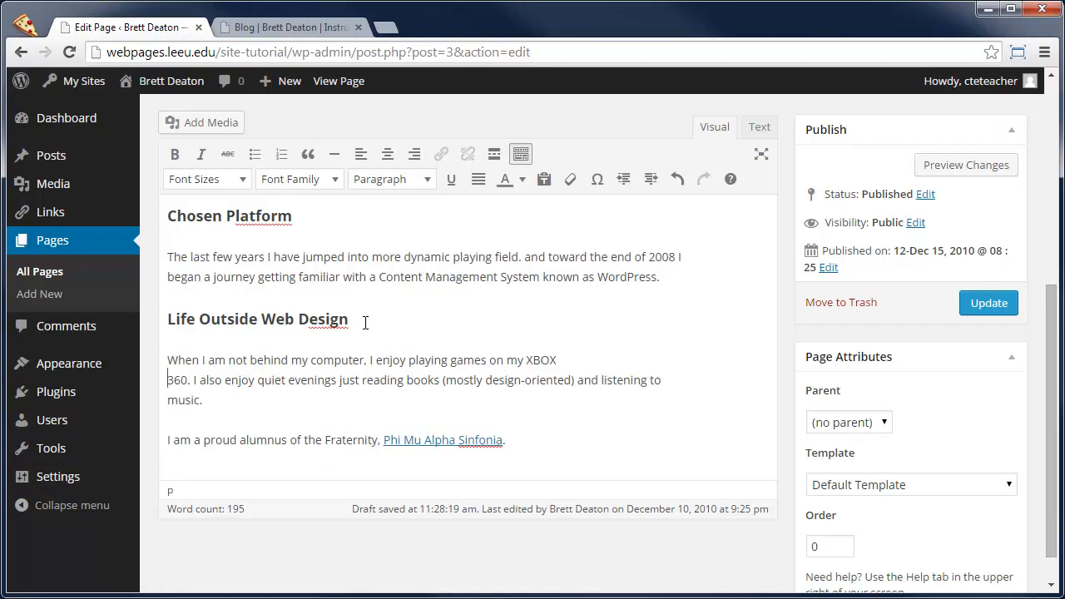
pyautogui.scroll(7, 364, 322)
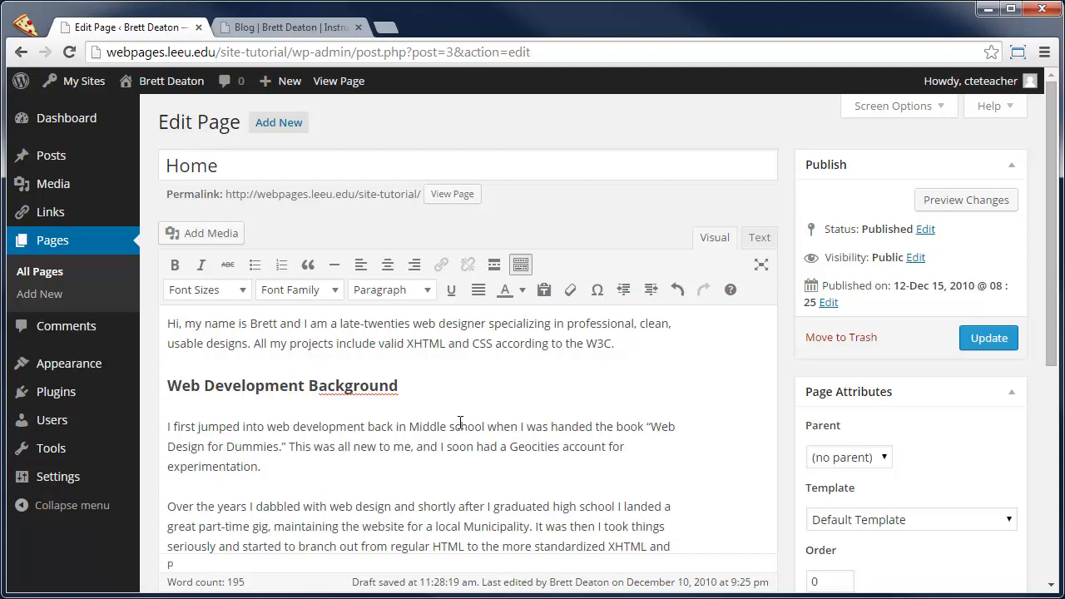
pyautogui.hotkey('ctrl', 'v')
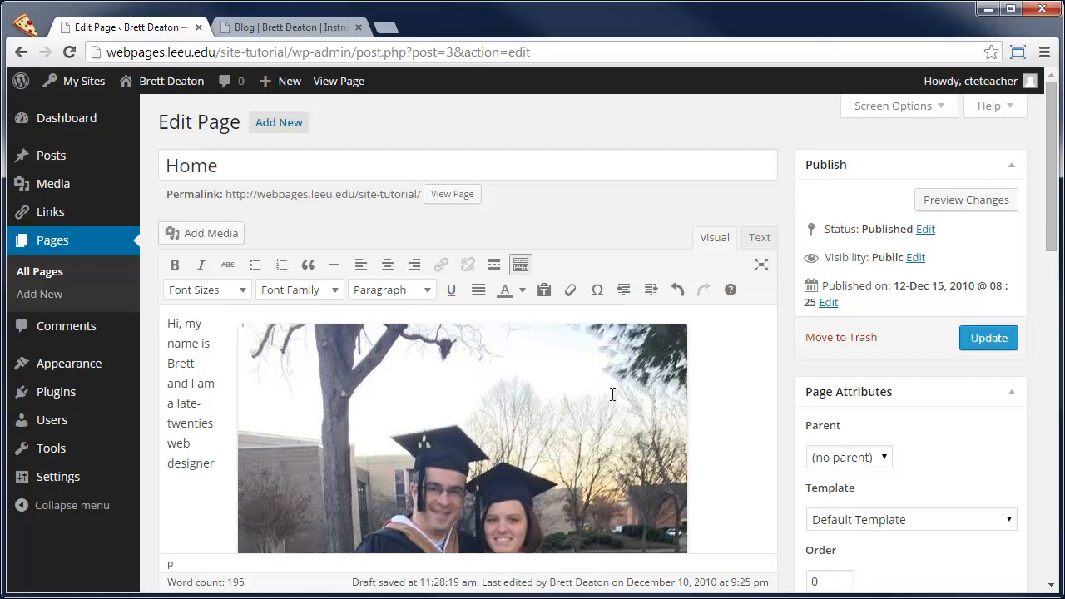
pyautogui.scroll(-2, 613, 393)
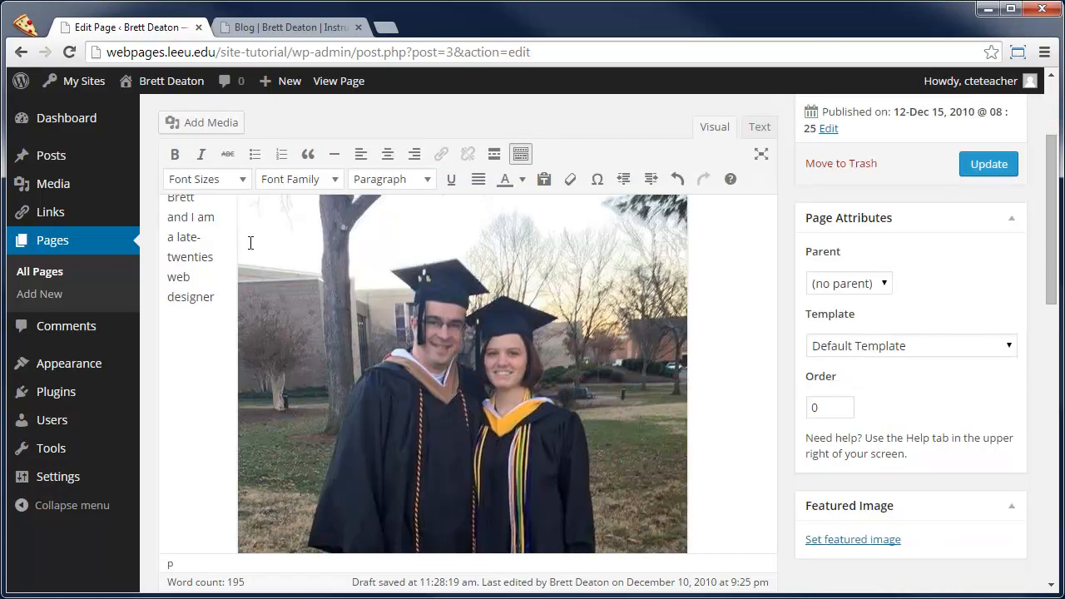
pyautogui.scroll(-2, 200, 308)
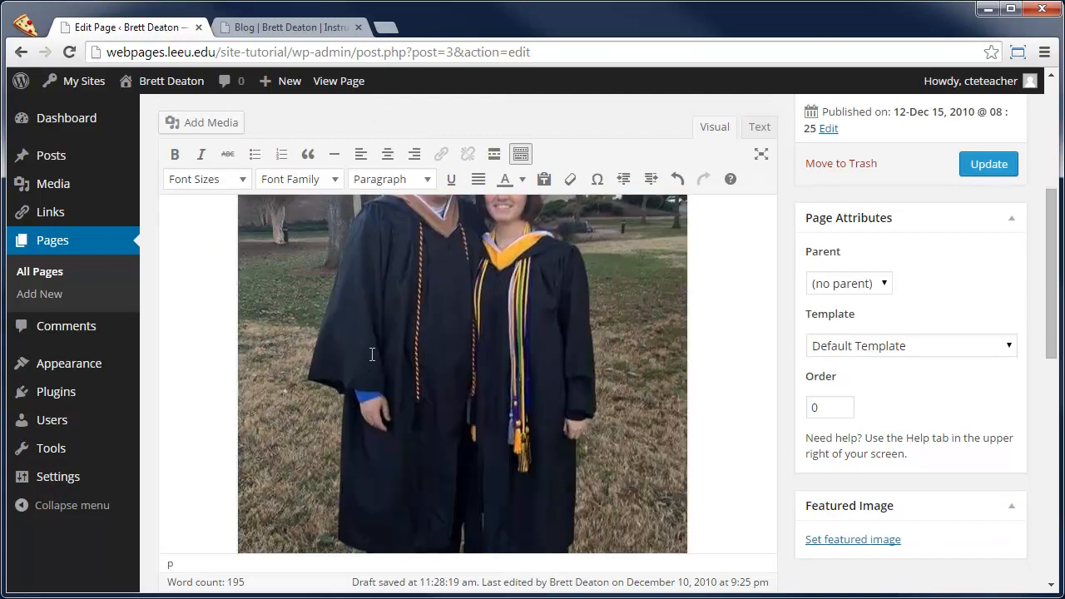
pyautogui.scroll(3, 372, 355)
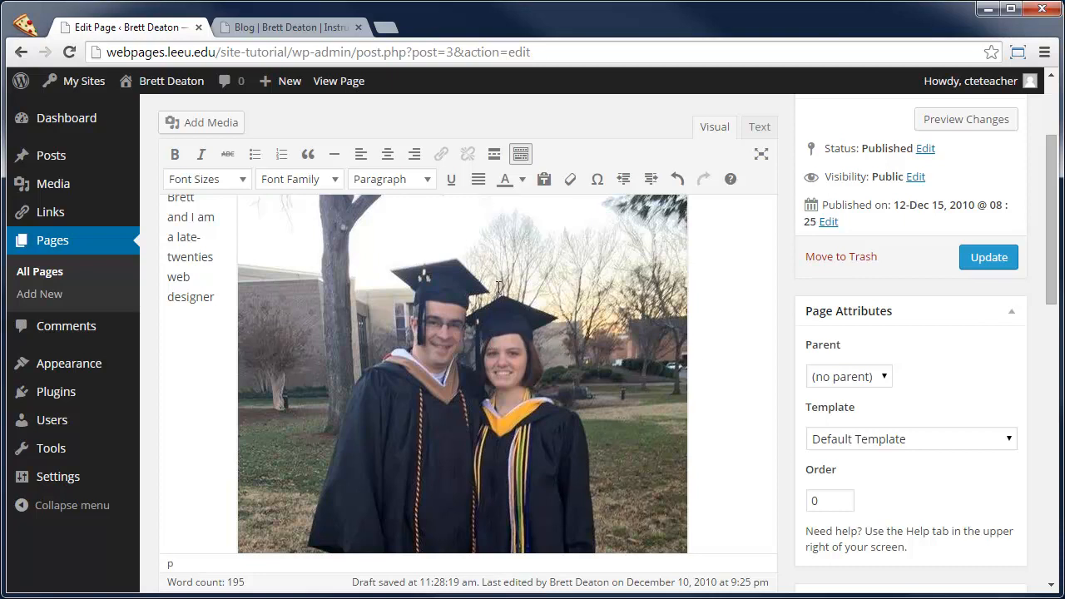
# Step: Update the Home page and open the published page in a new browser tab to review the photo's layout
pyautogui.click(986, 259)
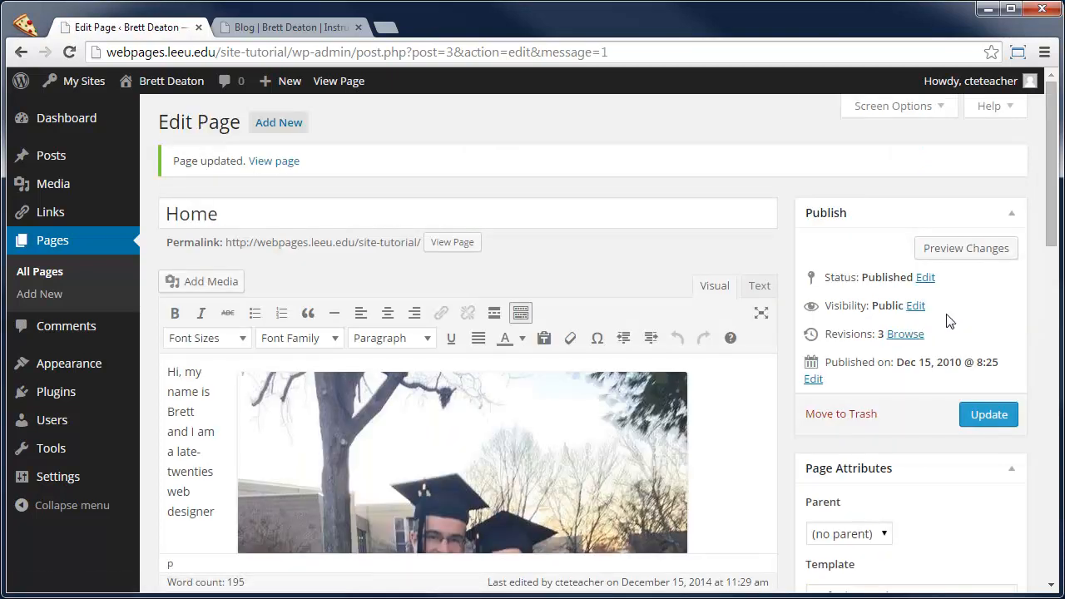
pyautogui.rightClick(269, 165)
pyautogui.click(293, 174)
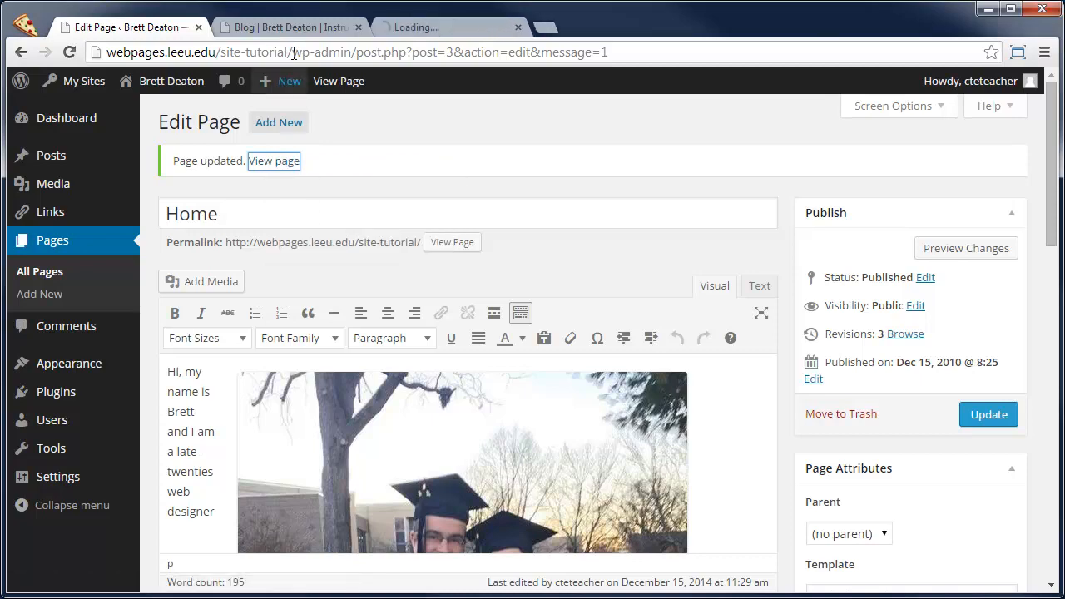
pyautogui.click(302, 28)
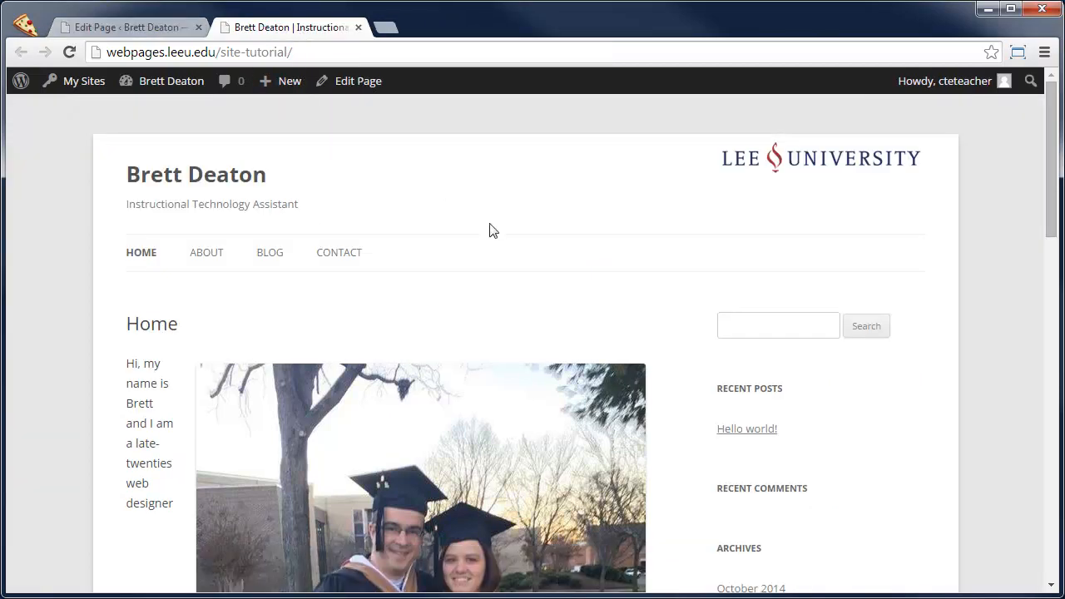
pyautogui.scroll(-2, 497, 266)
pyautogui.scroll(-4, 502, 260)
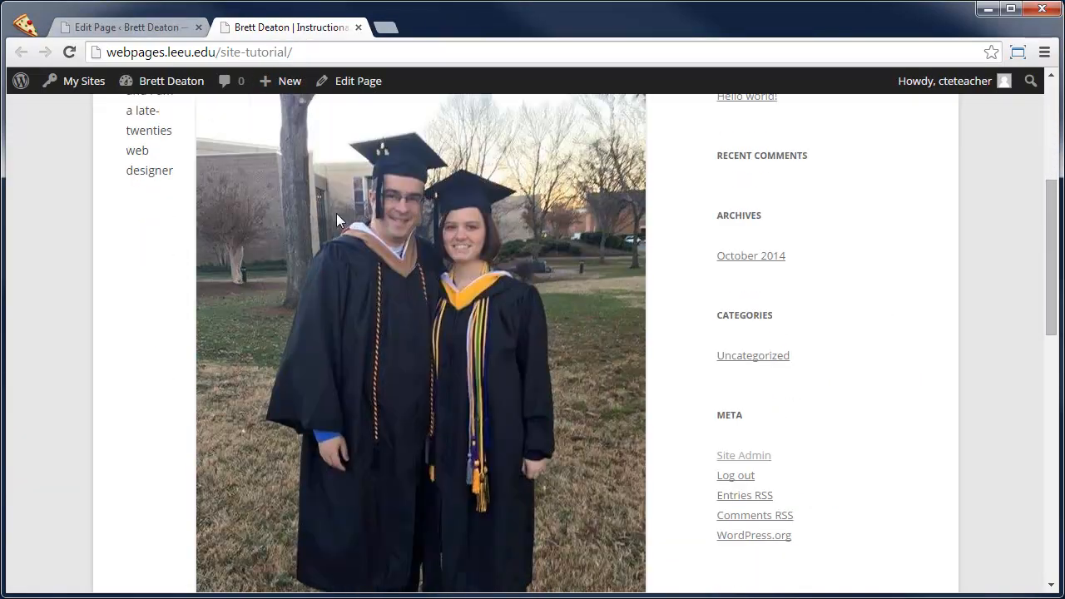
pyautogui.scroll(3, 242, 238)
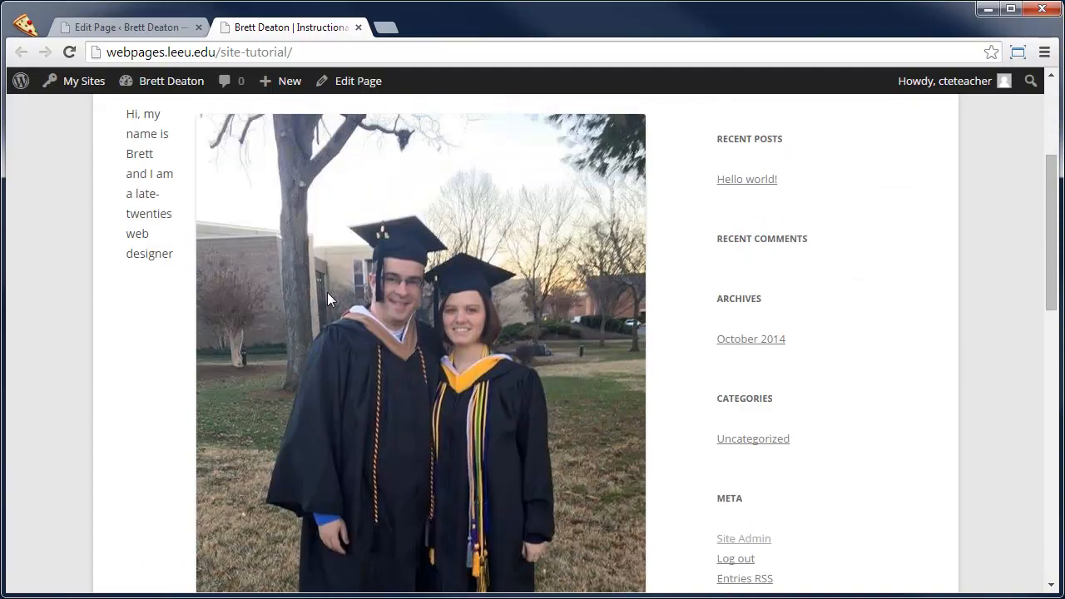
pyautogui.scroll(-4, 328, 291)
pyautogui.scroll(5, 425, 247)
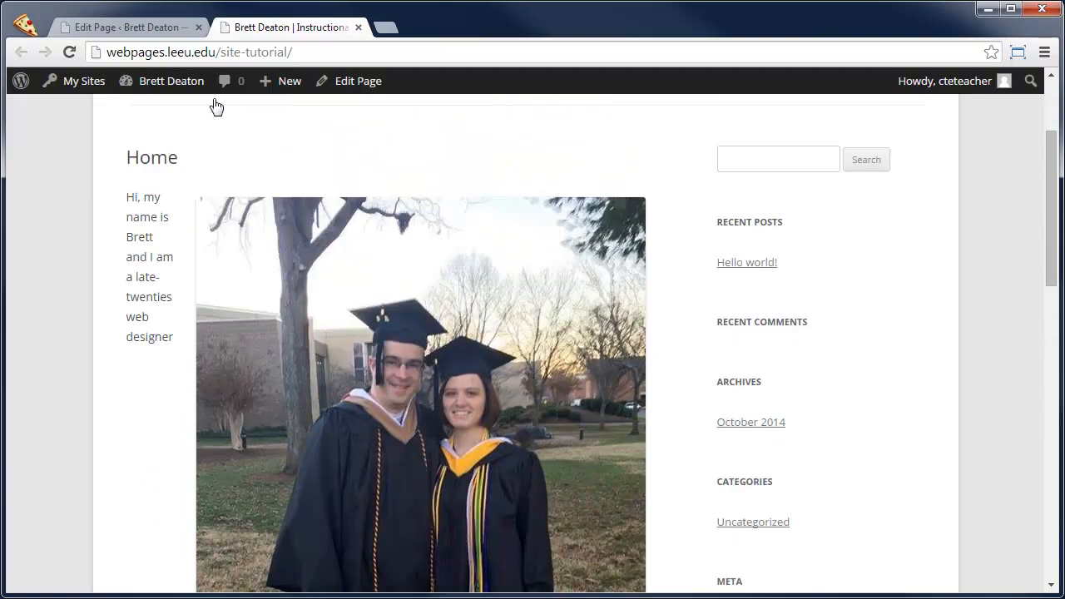
# Step: Return to the page editor and shrink the graduation photo proportionally to a little under half its full width
pyautogui.click(146, 29)
pyautogui.scroll(-2, 459, 375)
pyautogui.click(462, 371)
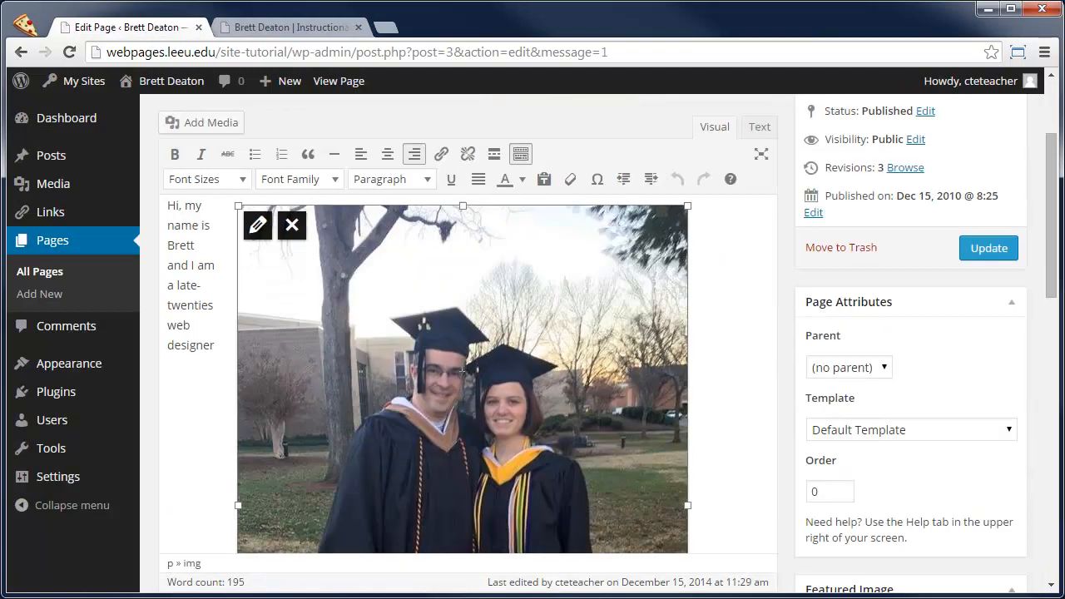
pyautogui.scroll(-5, 703, 322)
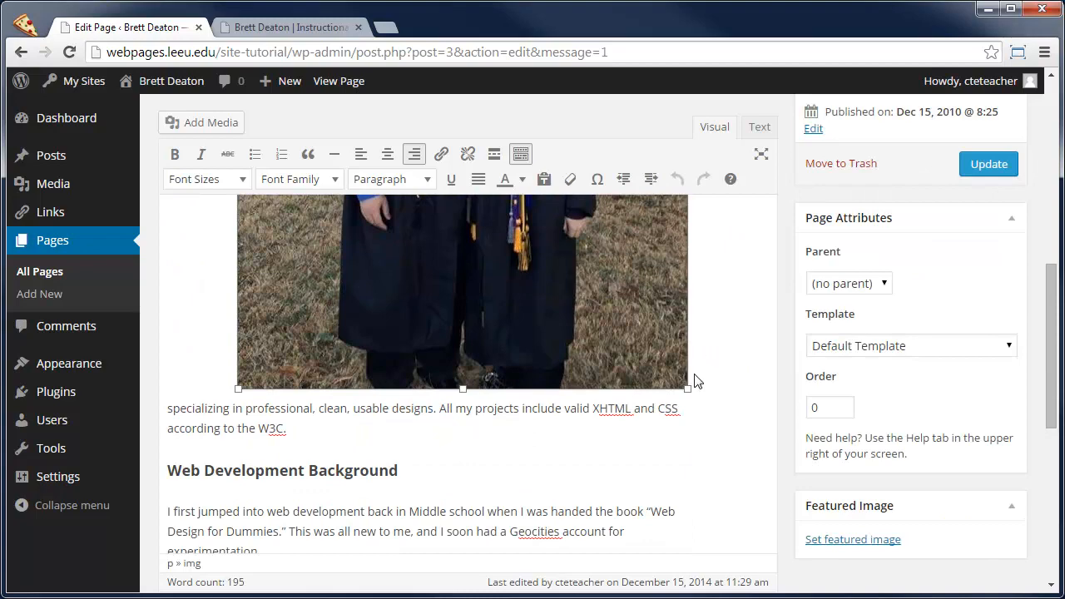
pyautogui.moveTo(685, 389); pyautogui.dragTo(543, 223)
pyautogui.scroll(5, 587, 347)
pyautogui.scroll(-2, 627, 373)
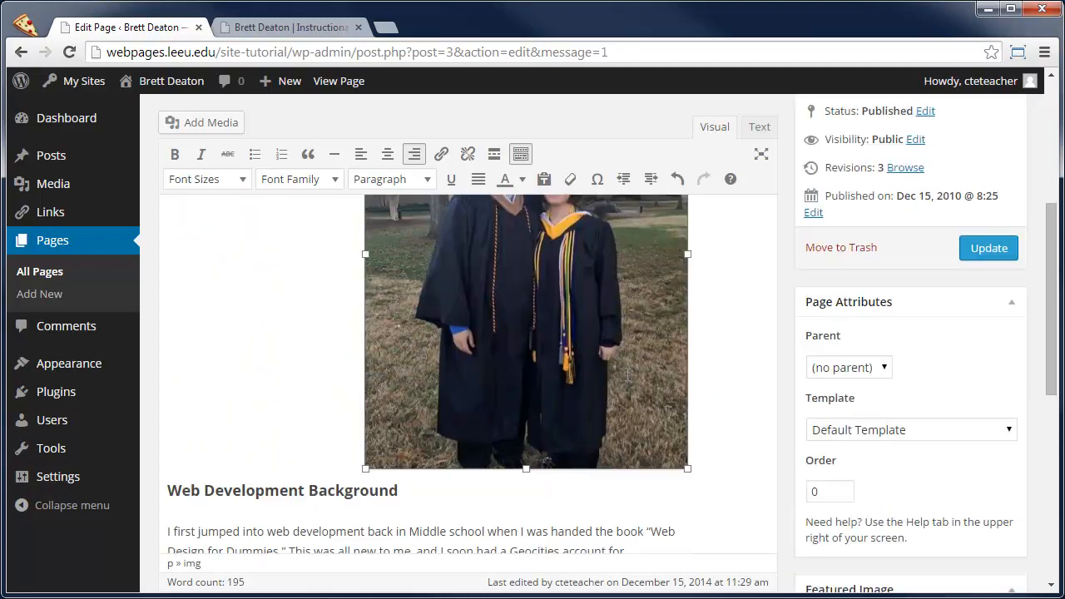
pyautogui.moveTo(685, 470); pyautogui.dragTo(535, 266)
pyautogui.scroll(5, 594, 380)
pyautogui.scroll(-1, 596, 381)
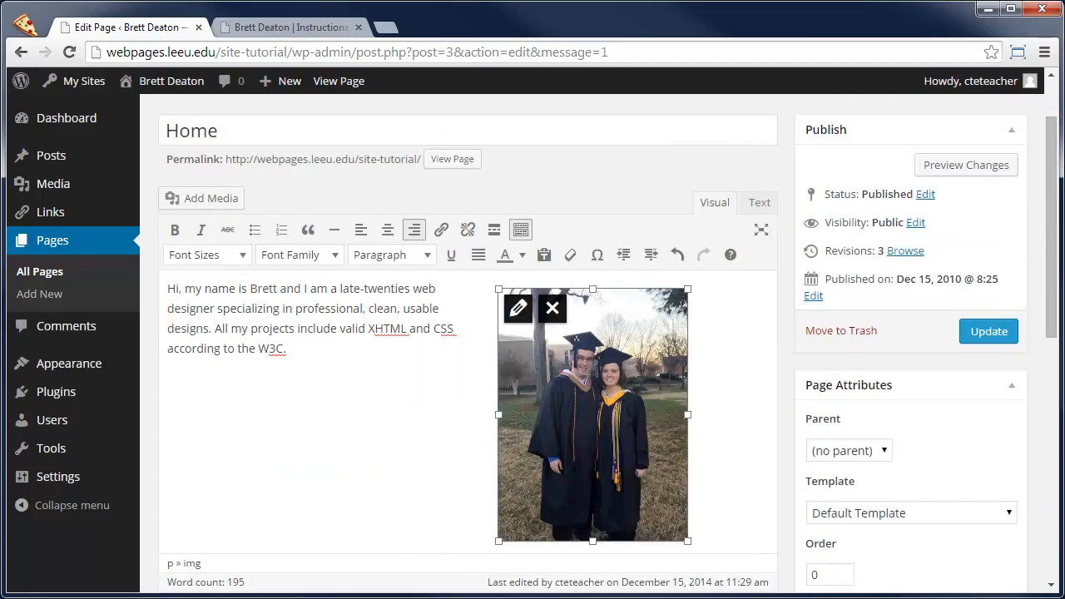
# Step: Update the Home page with the smaller photo and reload the published page to check the layout
pyautogui.click(969, 333)
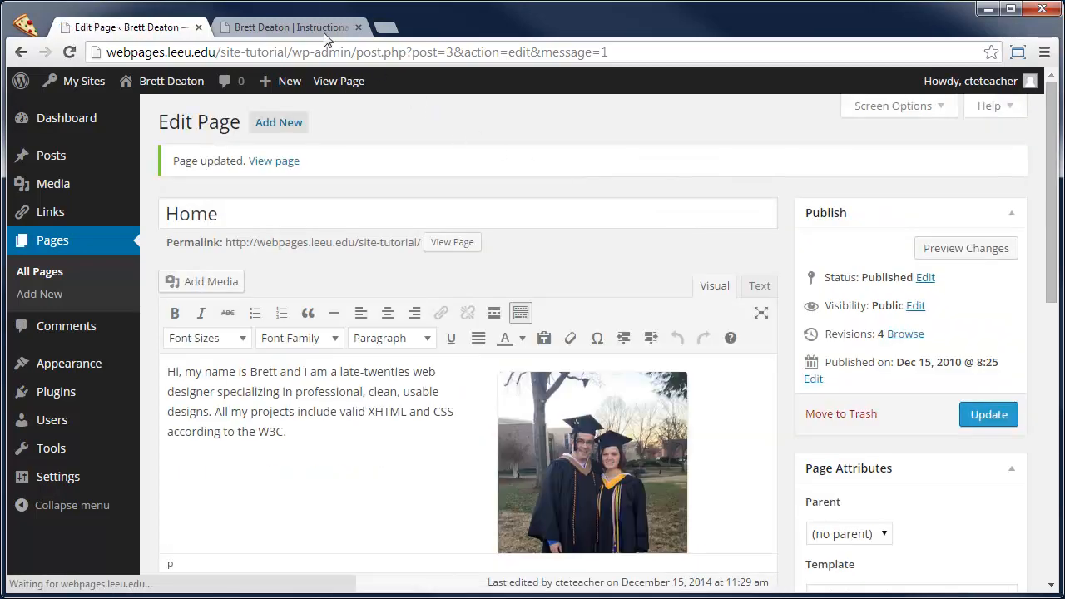
pyautogui.click(303, 27)
pyautogui.click(70, 53)
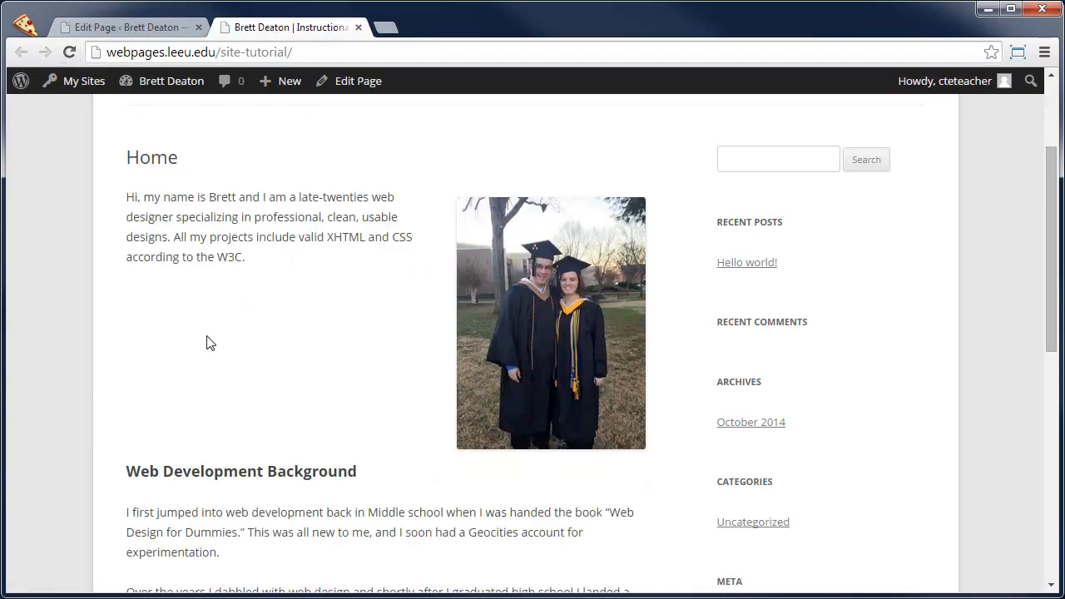
pyautogui.scroll(-1, 347, 388)
pyautogui.scroll(1, 372, 413)
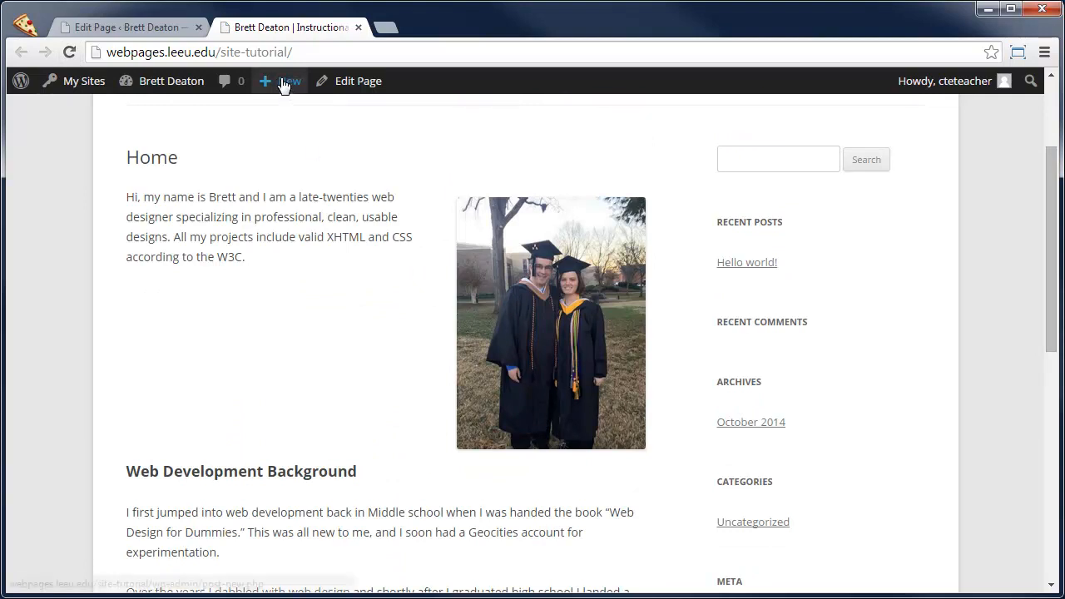
# Step: Create a new page on the site and title it "Courses I Teach"
pyautogui.moveTo(281, 86)
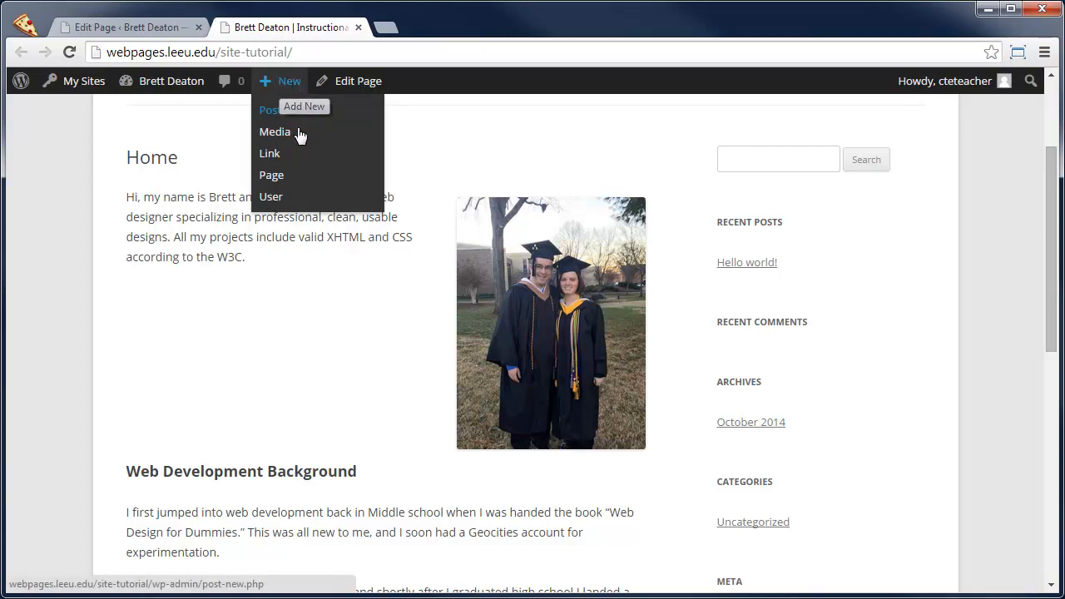
pyautogui.click(278, 182)
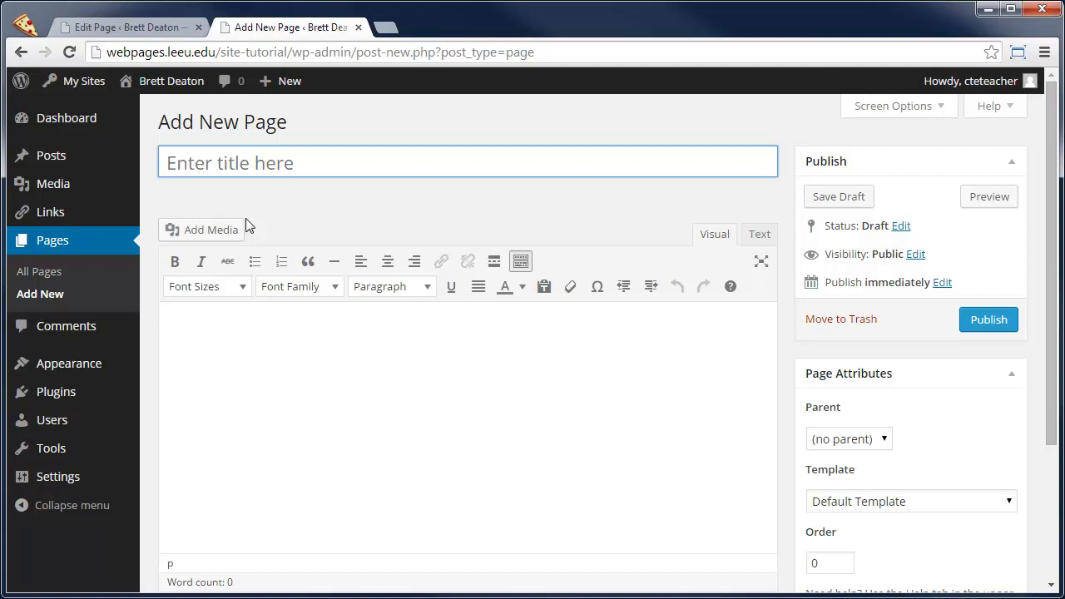
pyautogui.write('Courses I Teach')
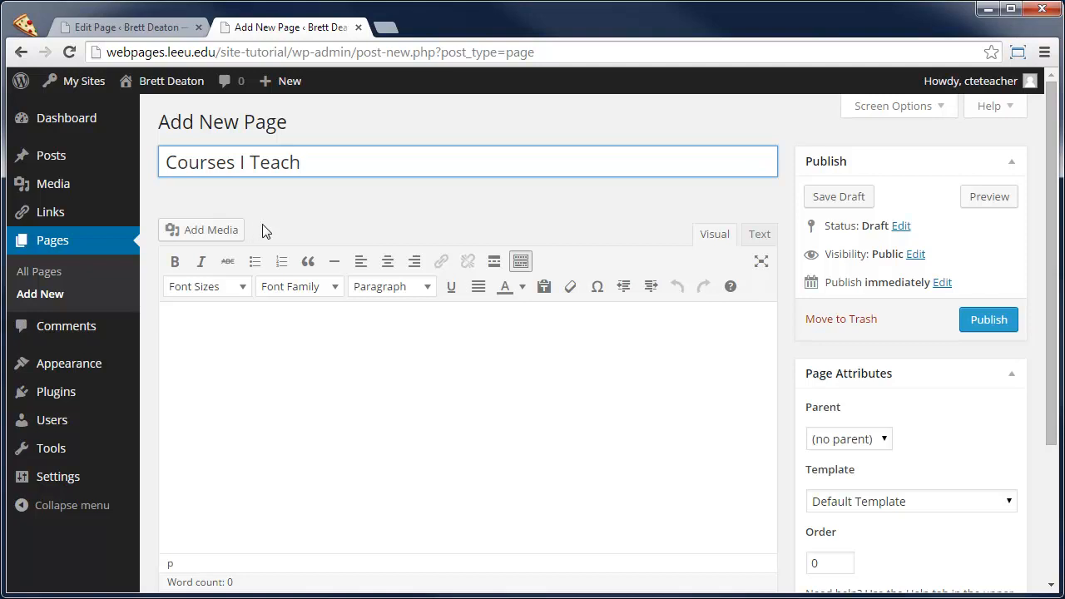
# Step: Fill the page body with "COMM-271: Advanced Web Design" and, on the following line, "We build using WordPress!"
pyautogui.scroll(-1, 392, 258)
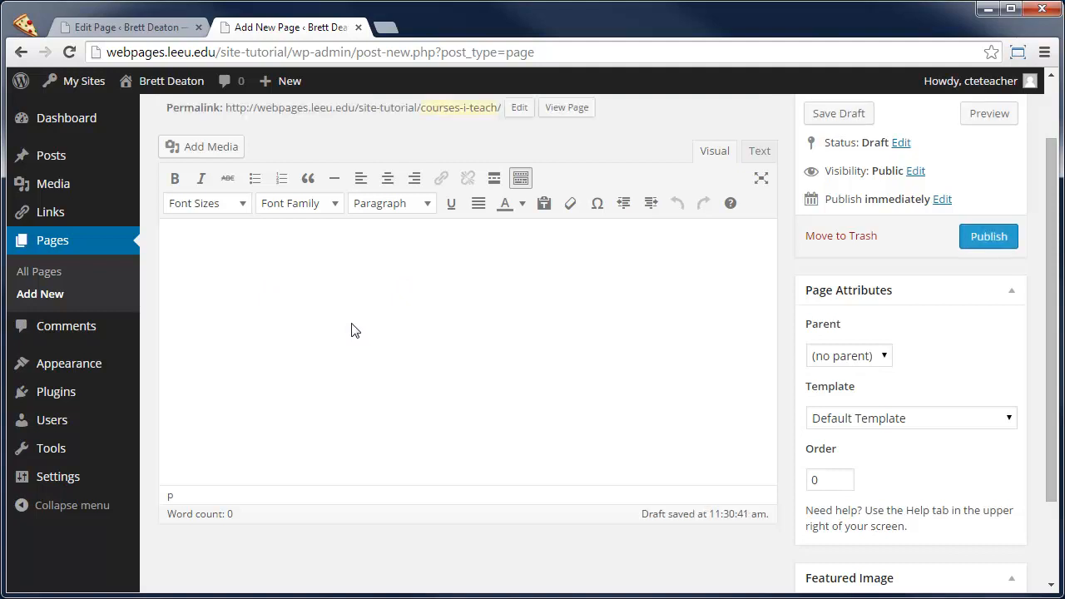
pyautogui.write('COMM-271: Advanced Web Design')
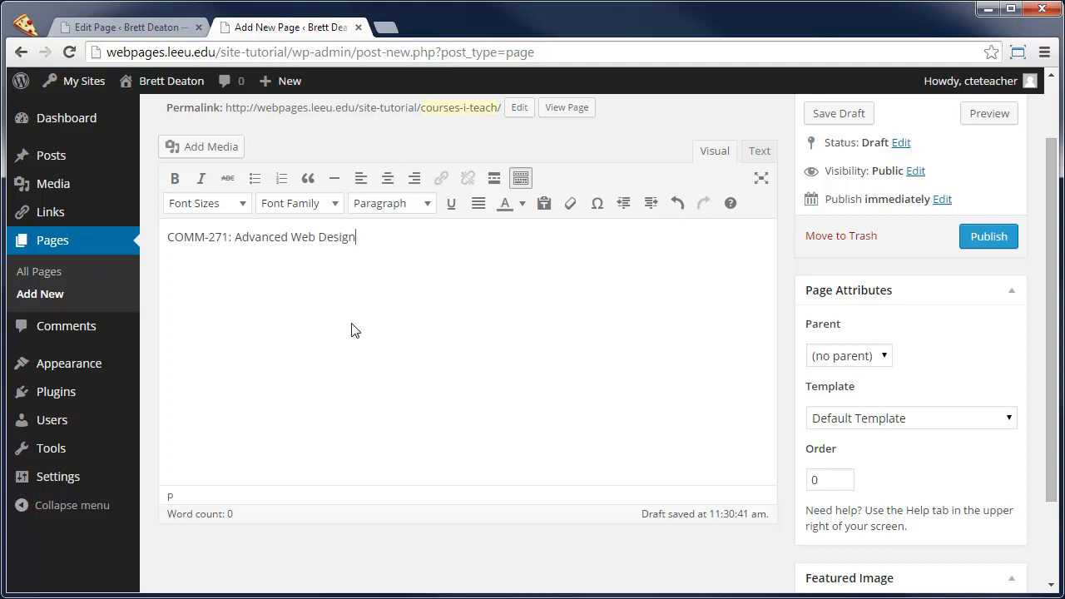
pyautogui.press('Return')
pyautogui.write('We build using WordPress!')
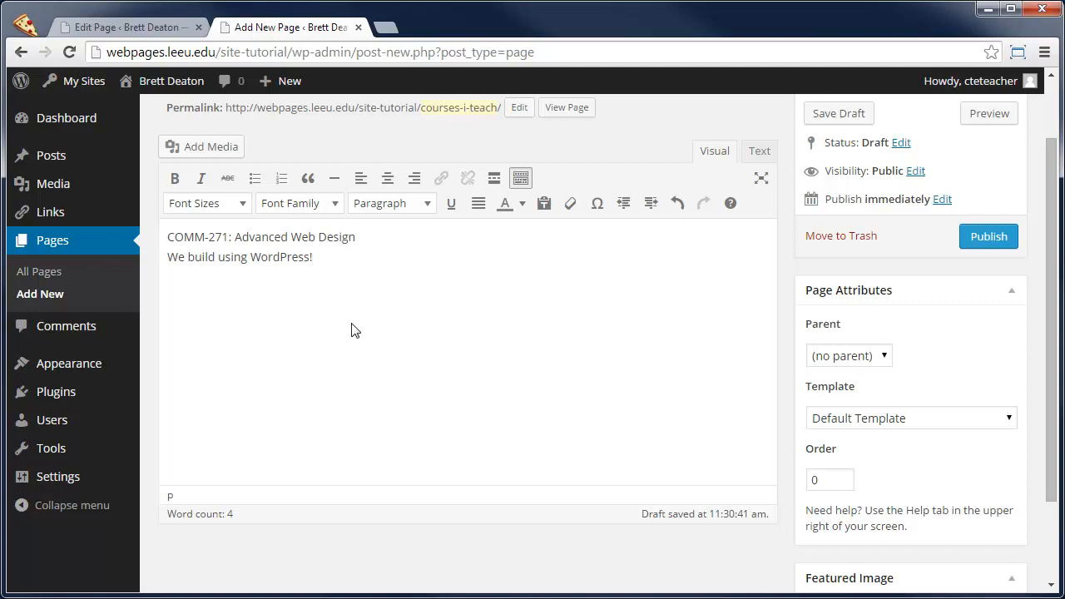
# Step: Publish the "Courses I Teach" page and open the live page in a new browser tab to check it
pyautogui.scroll(1, 351, 331)
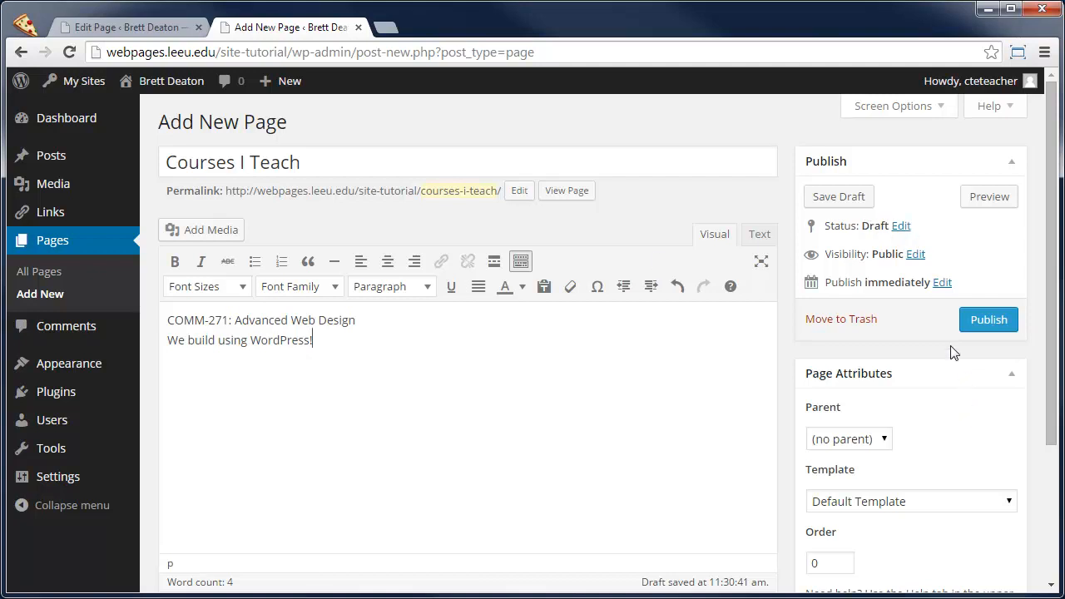
pyautogui.click(974, 324)
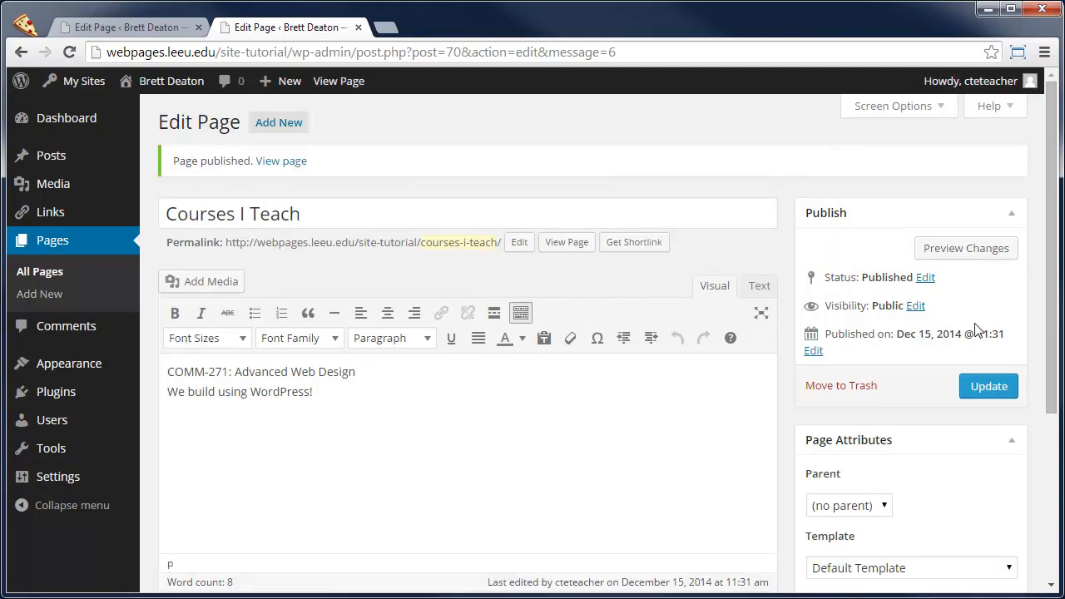
pyautogui.rightClick(287, 162)
pyautogui.click(324, 171)
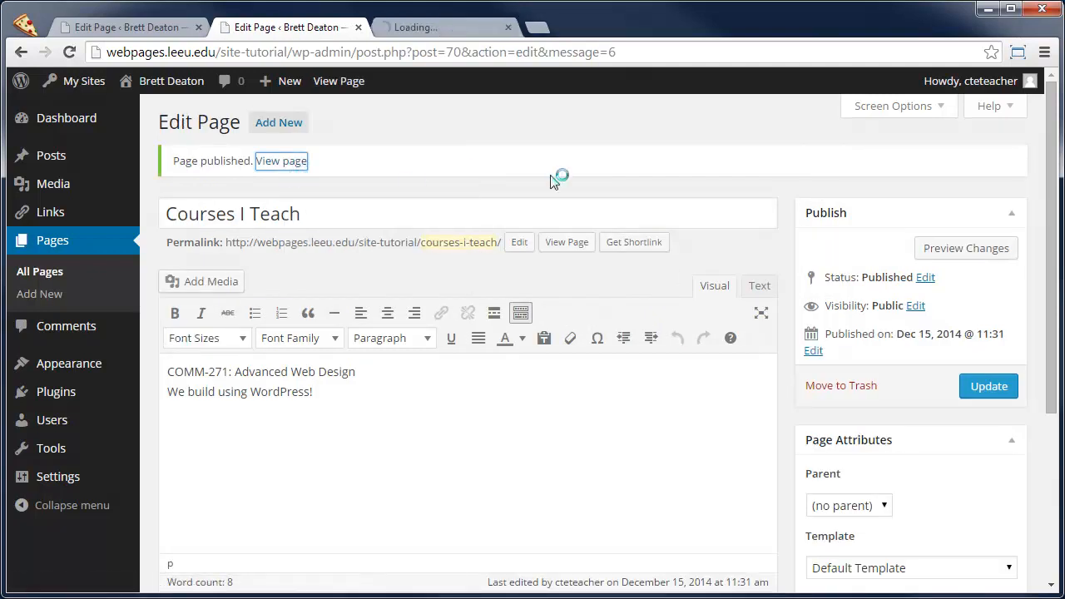
pyautogui.click(434, 25)
pyautogui.scroll(-1, 566, 270)
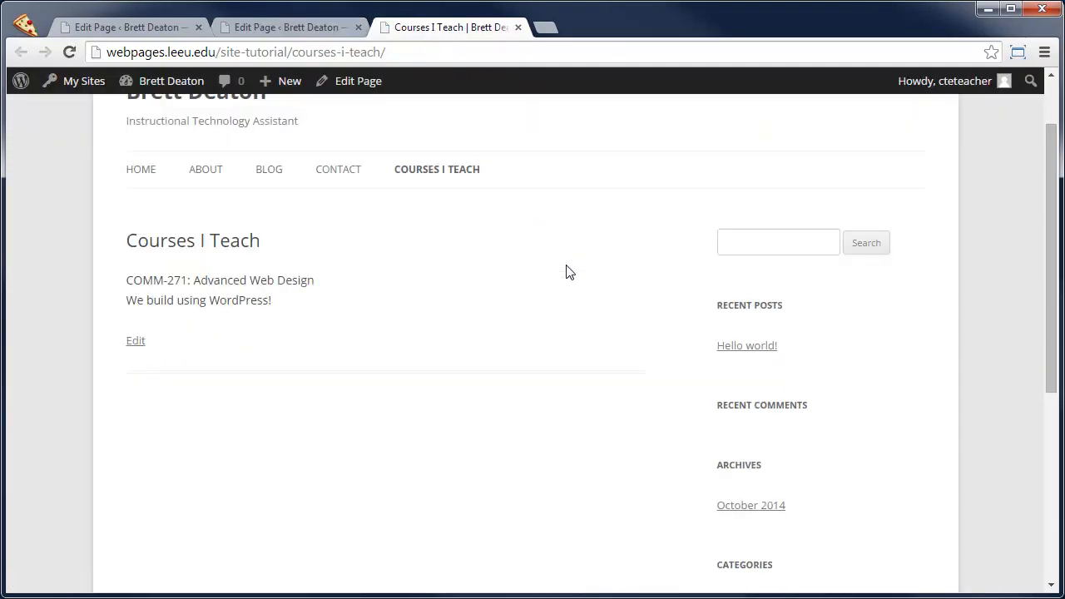